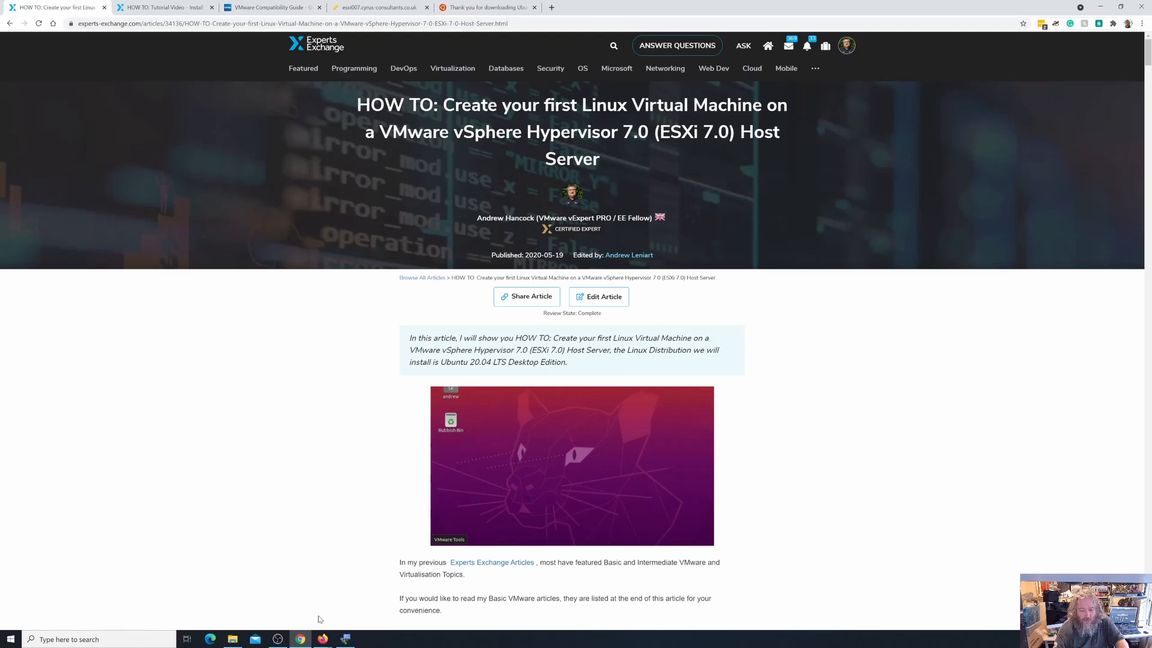
Upload ubuntu-20.04.2.0-desktop-amd64.iso from Downloads into the host's isos folder with WinSCP, then return to the article.
left_click(1100, 7)
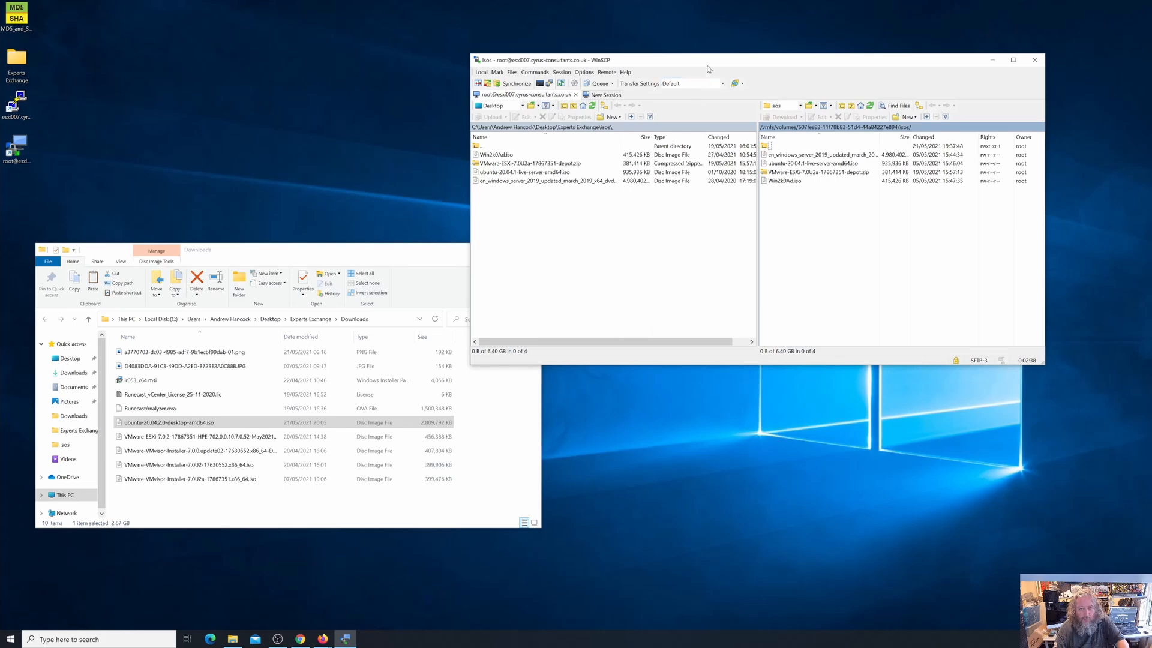
mouse_move(706, 66)
left_mouse_down()
mouse_move(602, 45)
mouse_move(627, 65)
mouse_move(686, 77)
mouse_move(702, 60)
left_mouse_up()
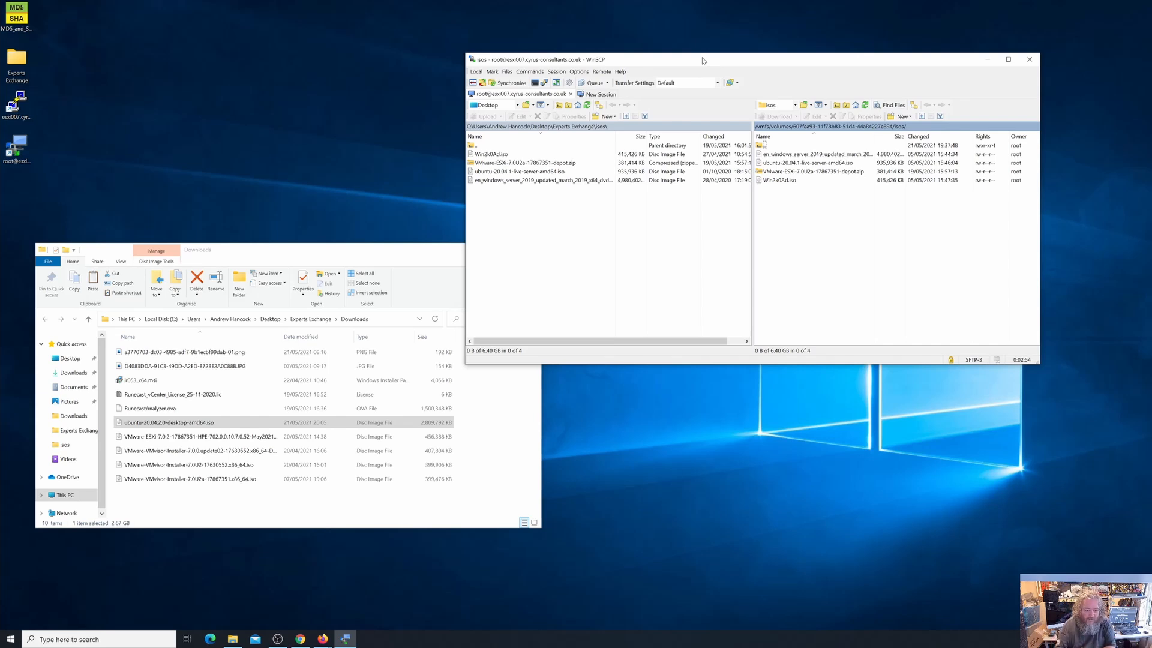
left_click(165, 423)
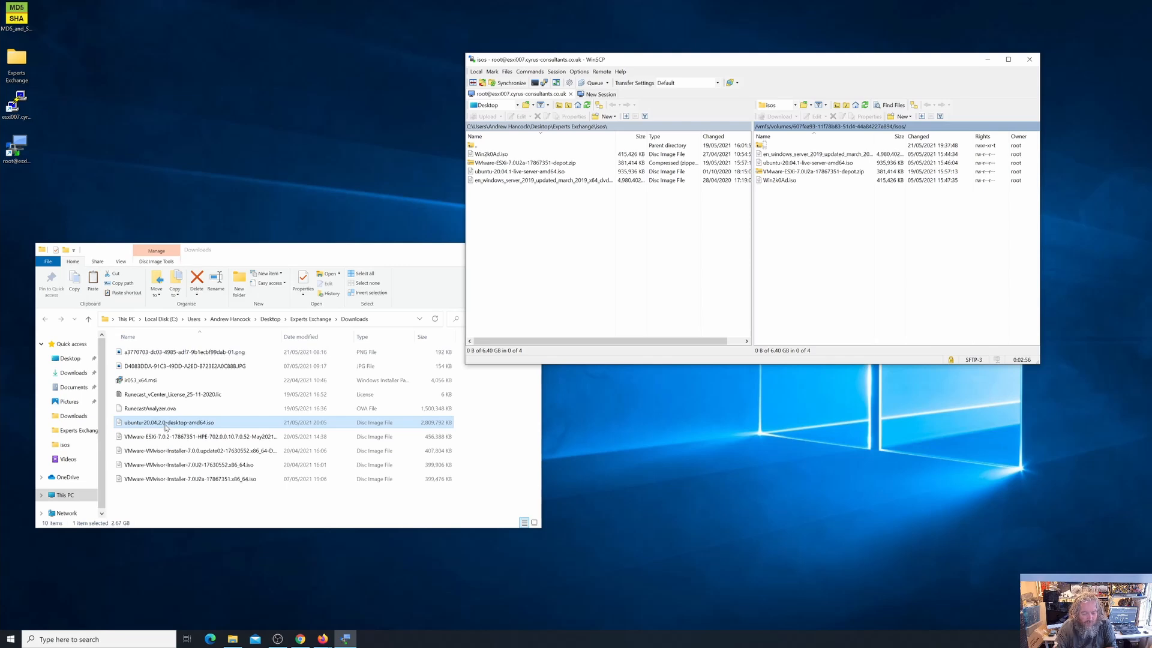
left_click_drag(166, 427, 811, 238)
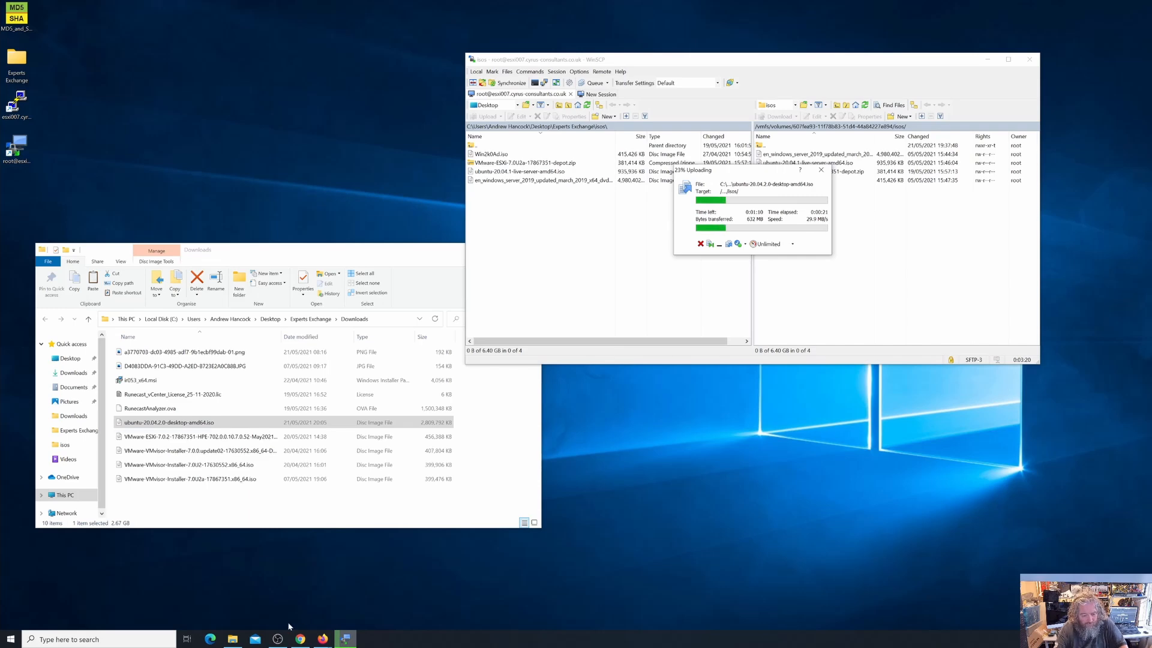
left_click(299, 639)
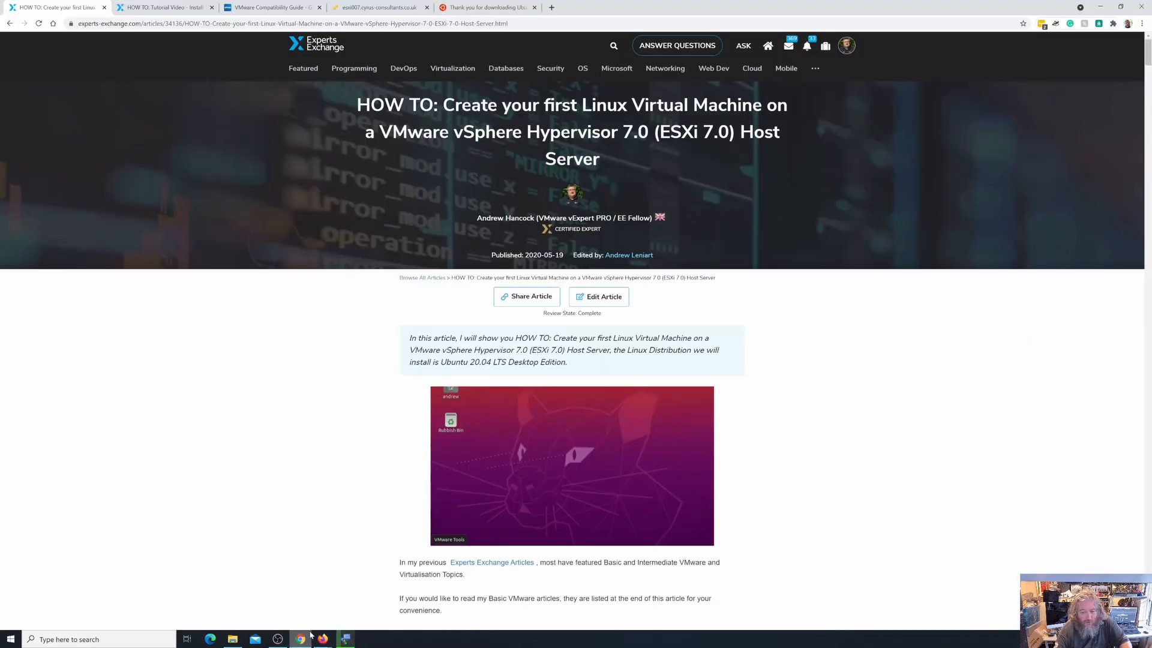
Close the Ubuntu download tab, keeping the ESXi new VM wizard in front.
left_click(368, 11)
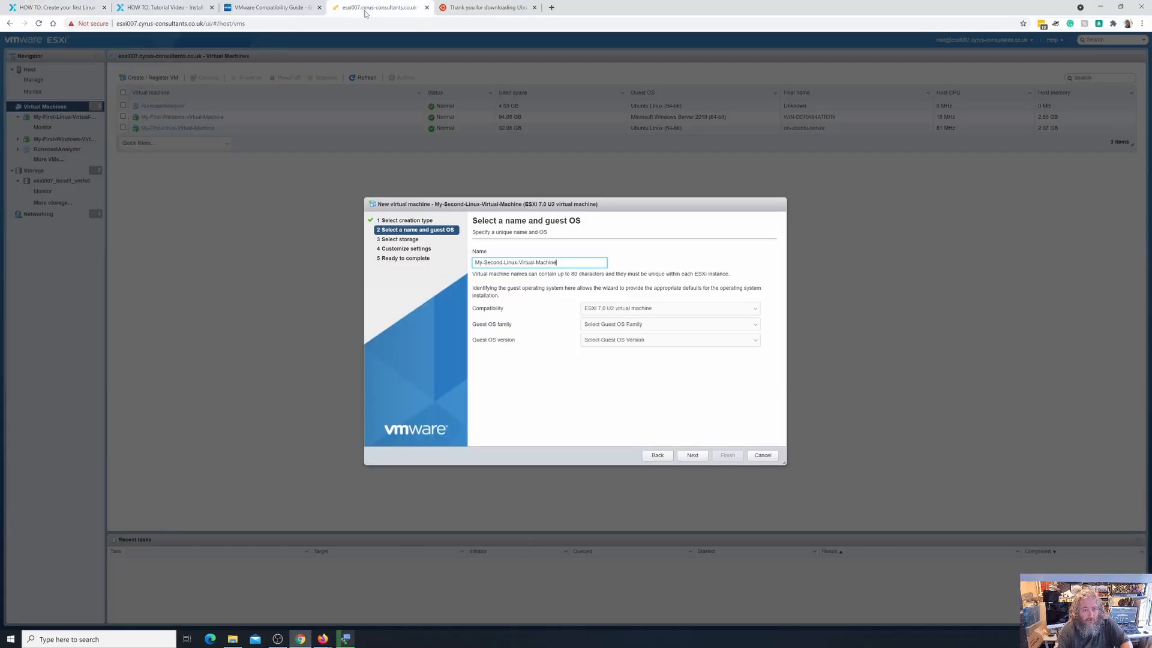
left_click(531, 9)
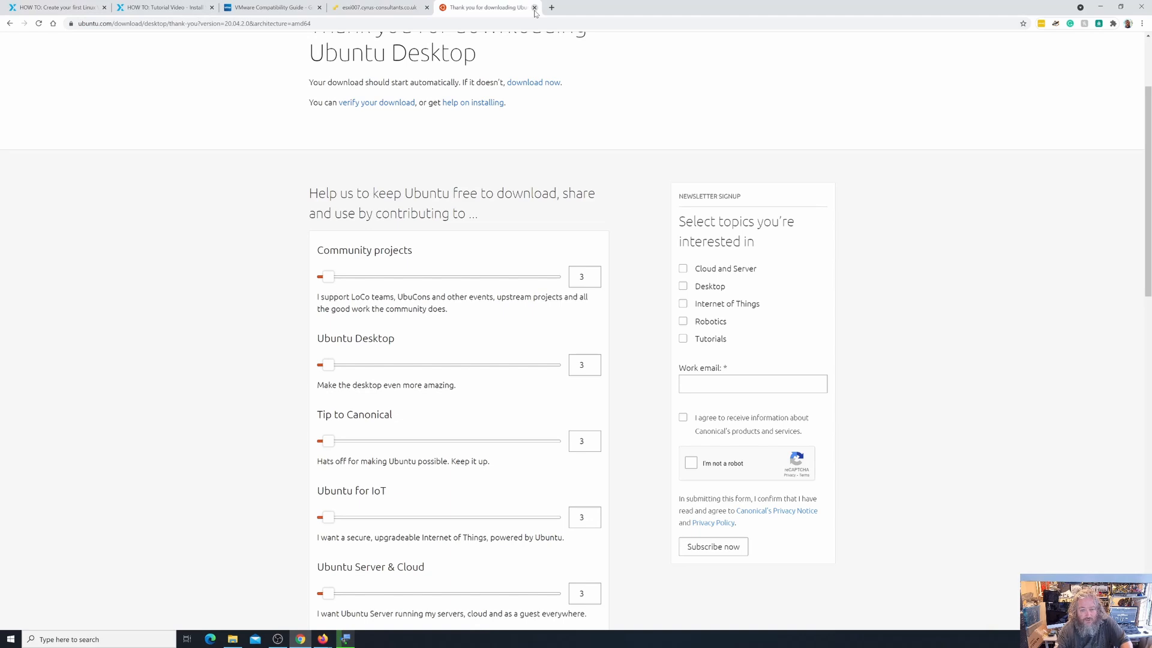
left_click(534, 9)
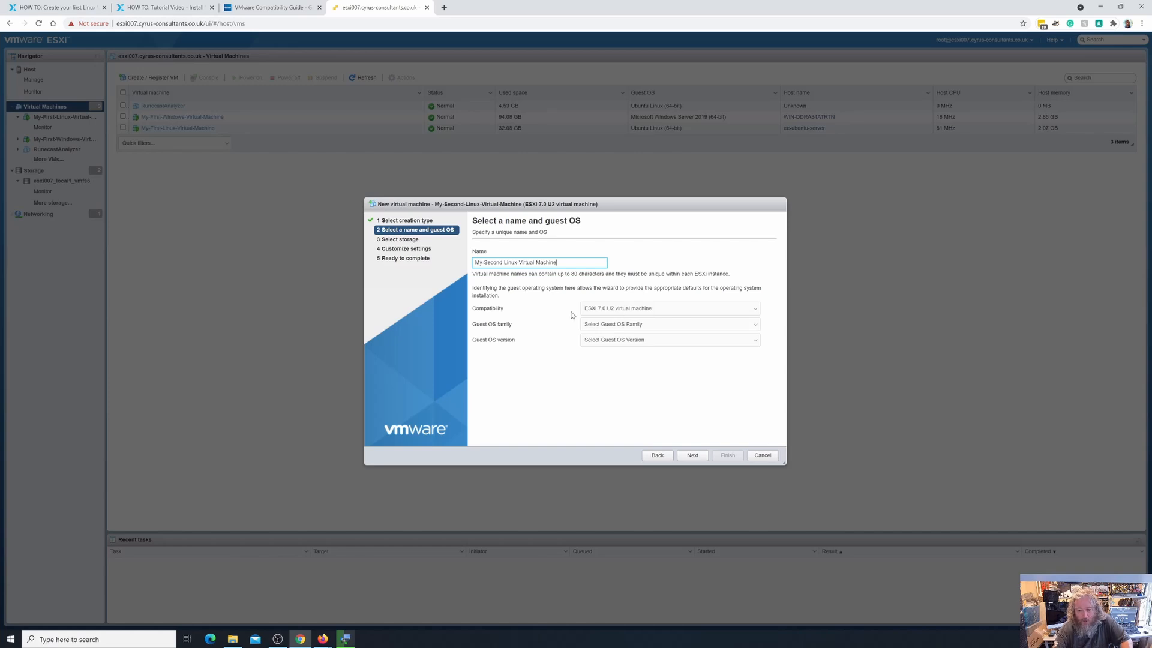
Set guest OS family to Linux and version to Ubuntu Linux (64-bit), then continue.
left_click(627, 327)
left_click(619, 344)
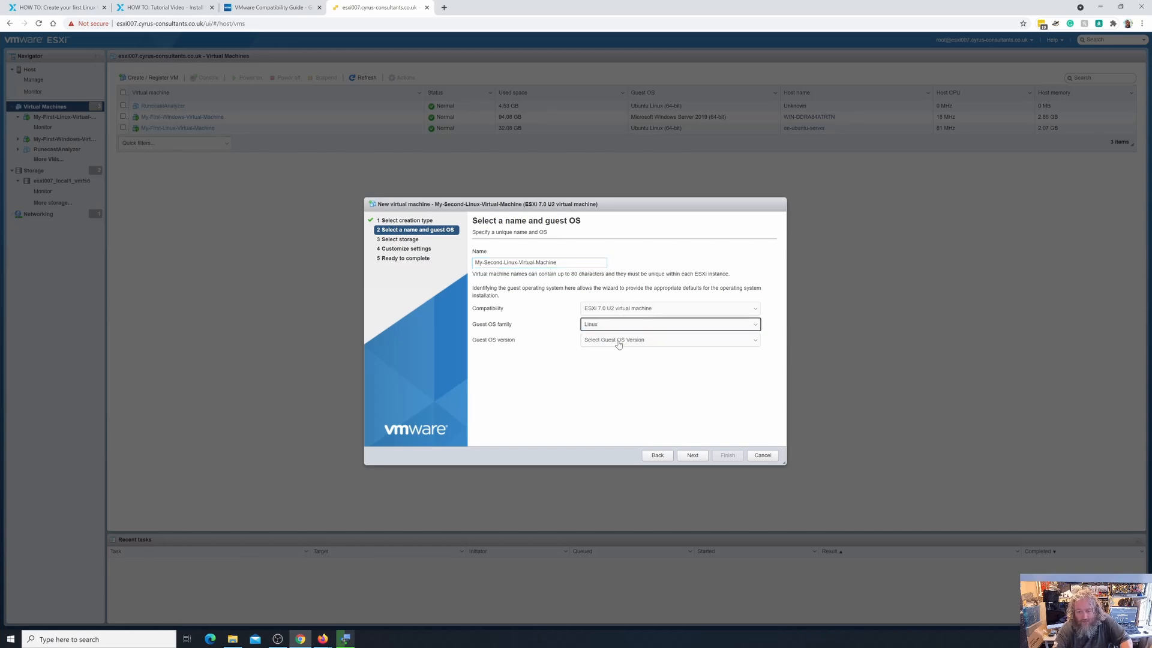
left_click(619, 344)
scroll(623, 391, "down", 5)
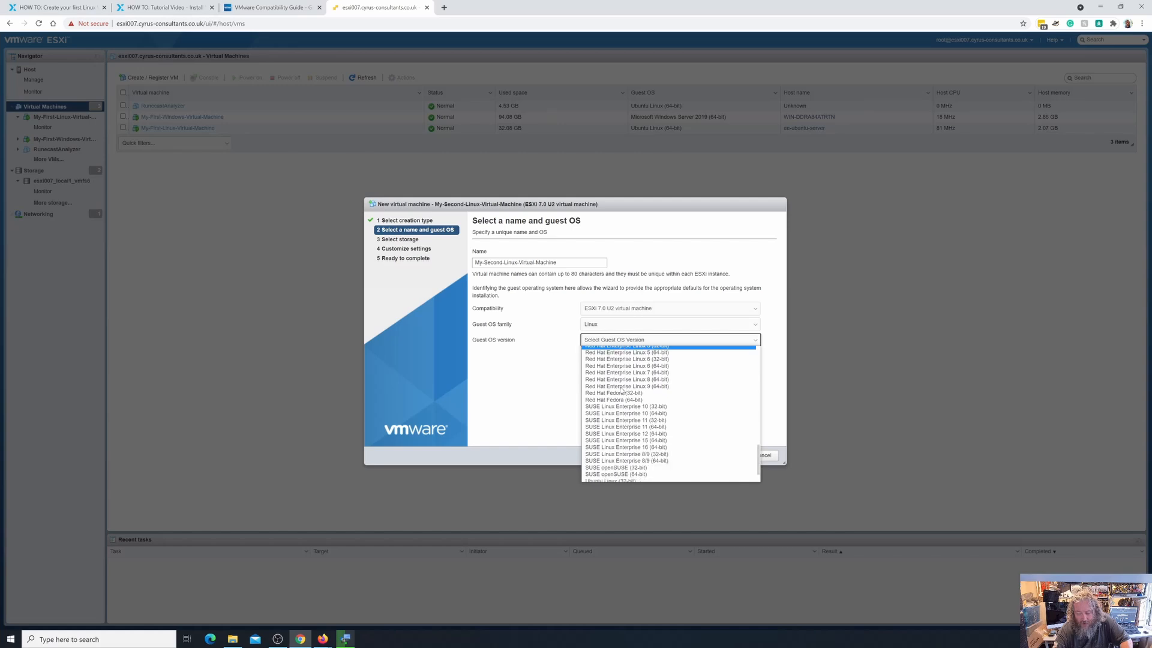
scroll(632, 444, "down", 1)
left_click(638, 462)
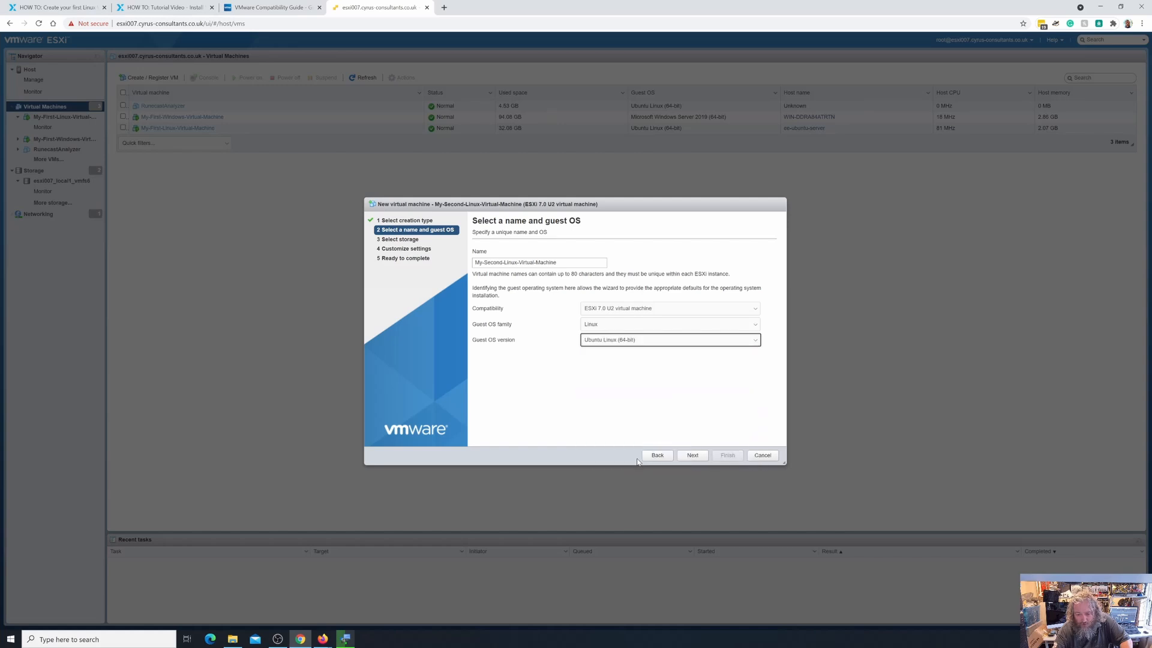
left_click(693, 456)
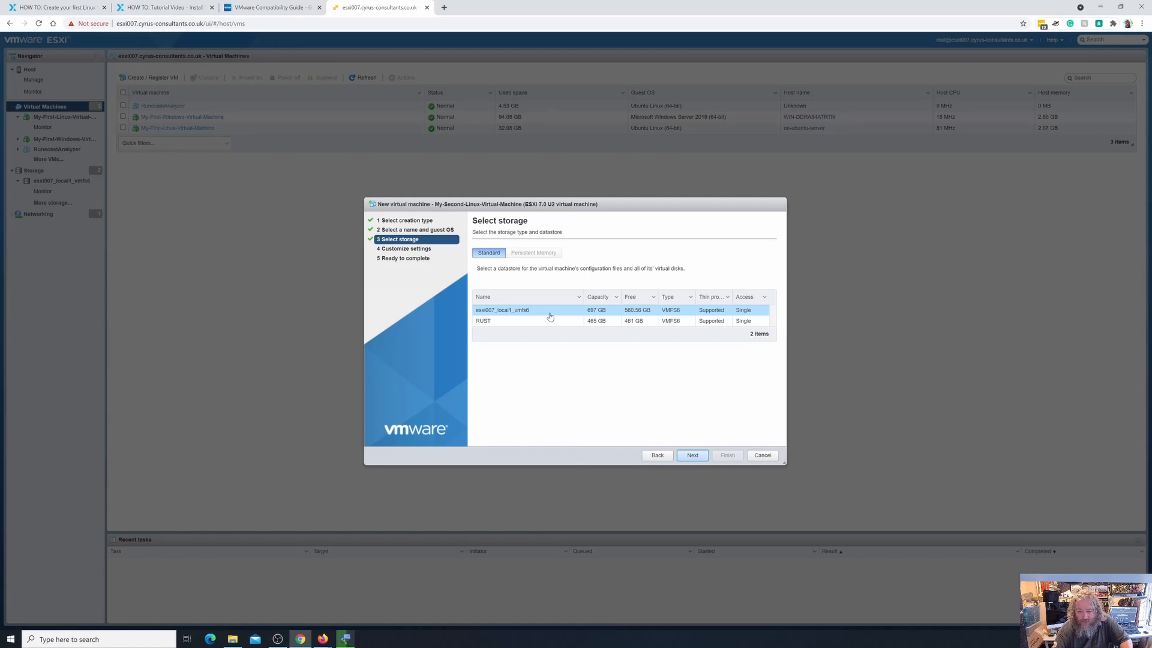
Keep the default datastore, then give the VM 4096 MB memory and a 40 GB hard disk.
left_click(702, 461)
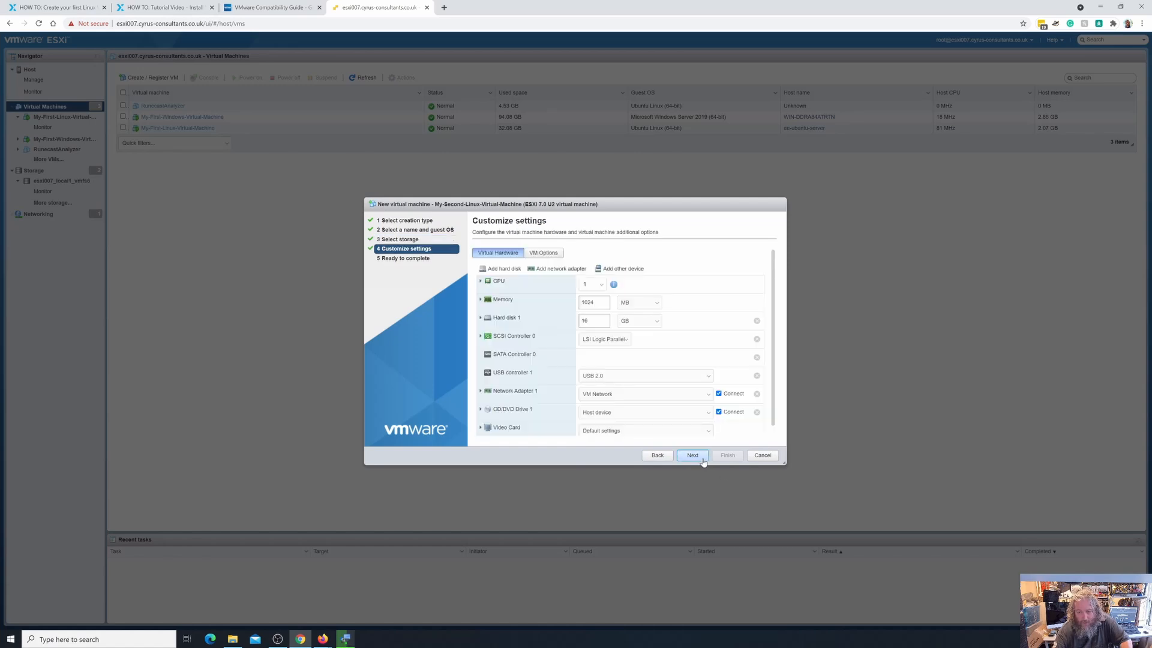
double_click(577, 304)
type("409")
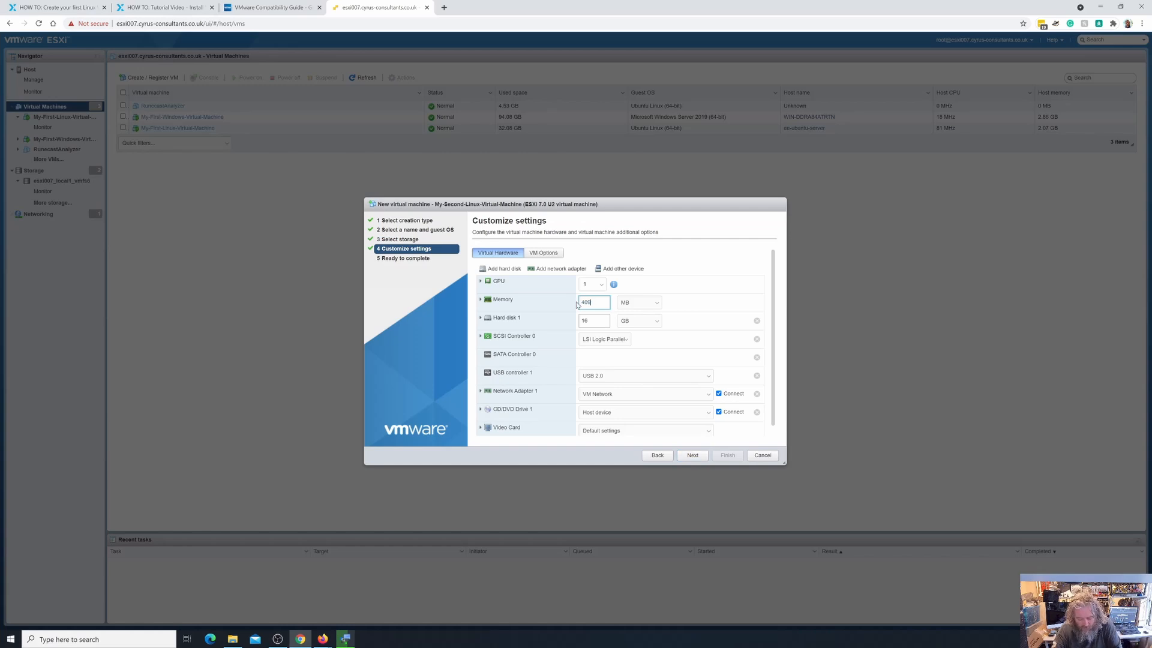
type("6")
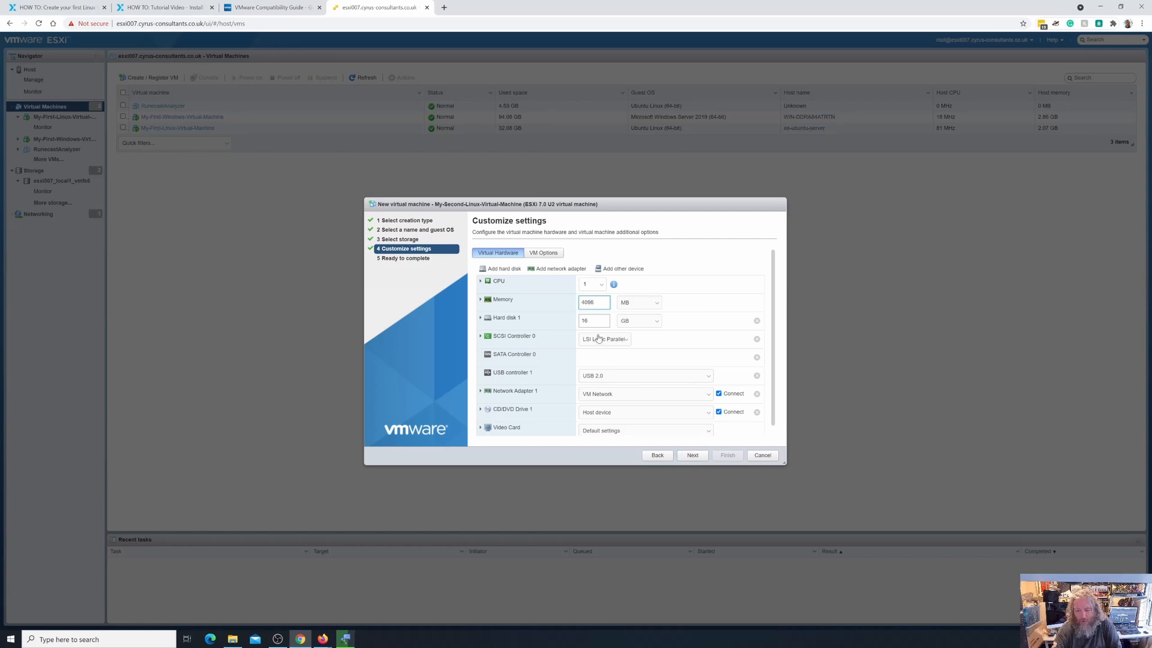
double_click(584, 321)
type("30")
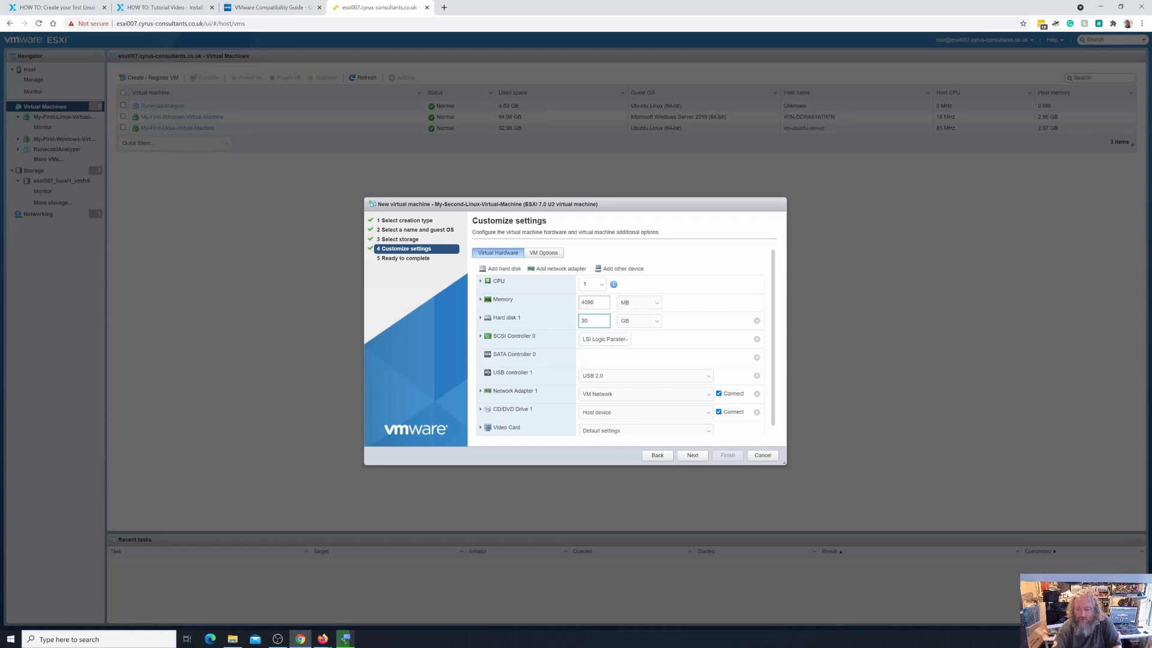
key("BackSpace")
key("BackSpace")
type("4")
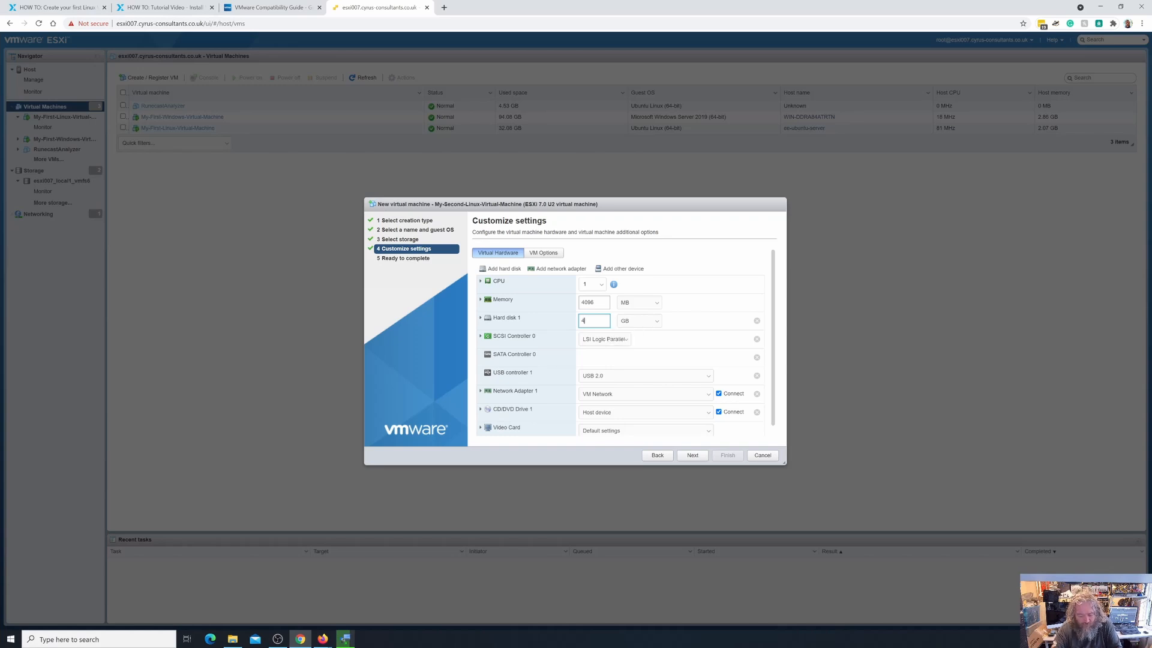
type("0")
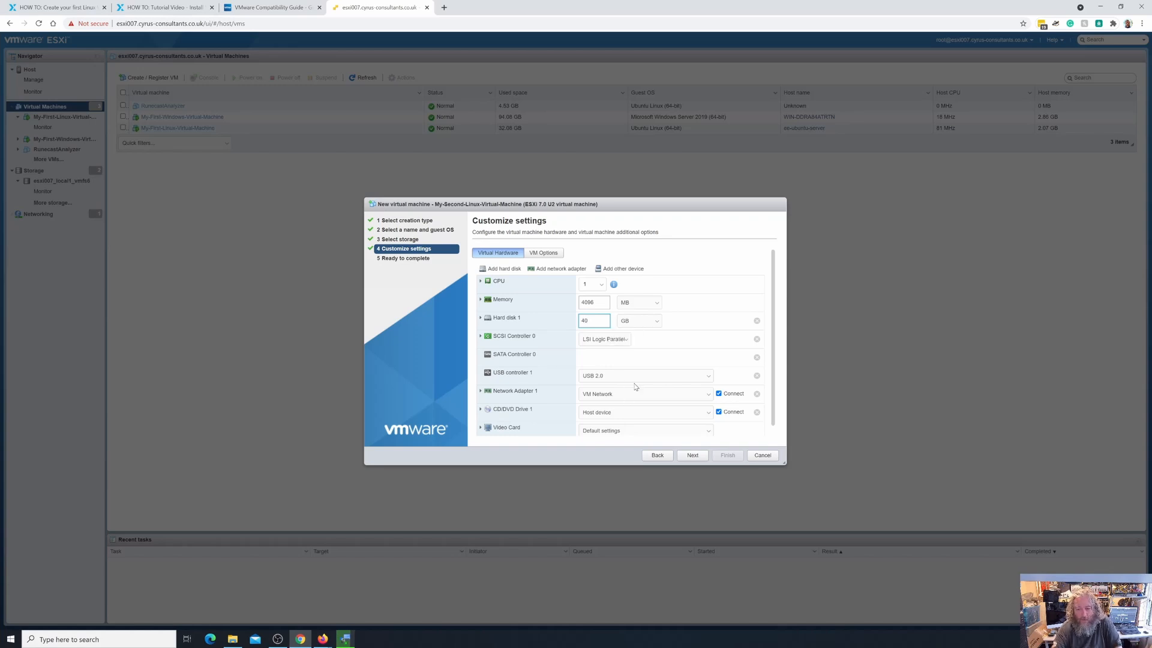
Give the VM 2 CPUs with 2 cores per socket.
left_click(599, 285)
left_click(591, 304)
left_click(480, 281)
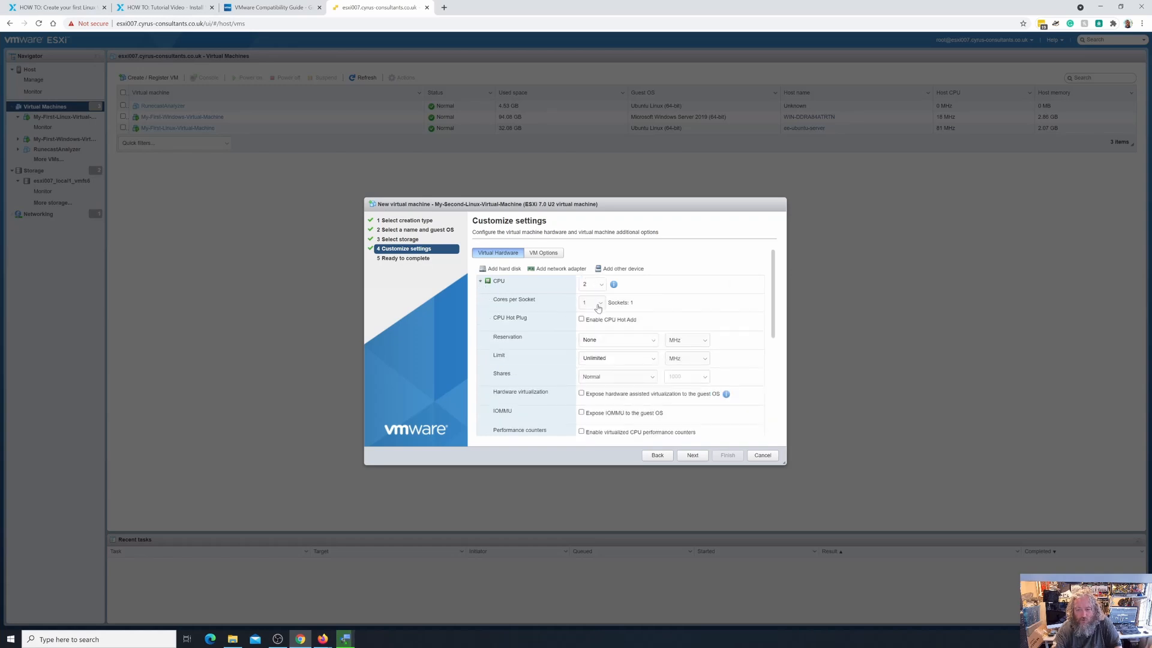
left_click(598, 304)
left_click(591, 323)
Set the boot firmware to EFI under VM Options > Boot Options.
left_click(501, 255)
left_click(532, 255)
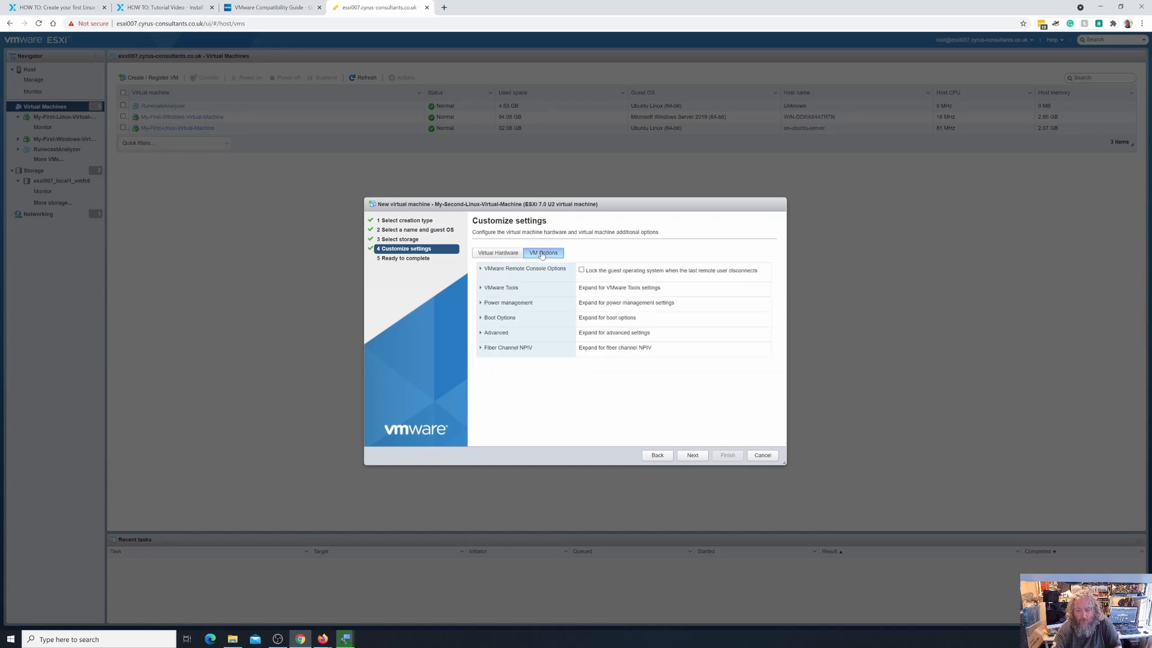
left_click(481, 319)
left_click(618, 344)
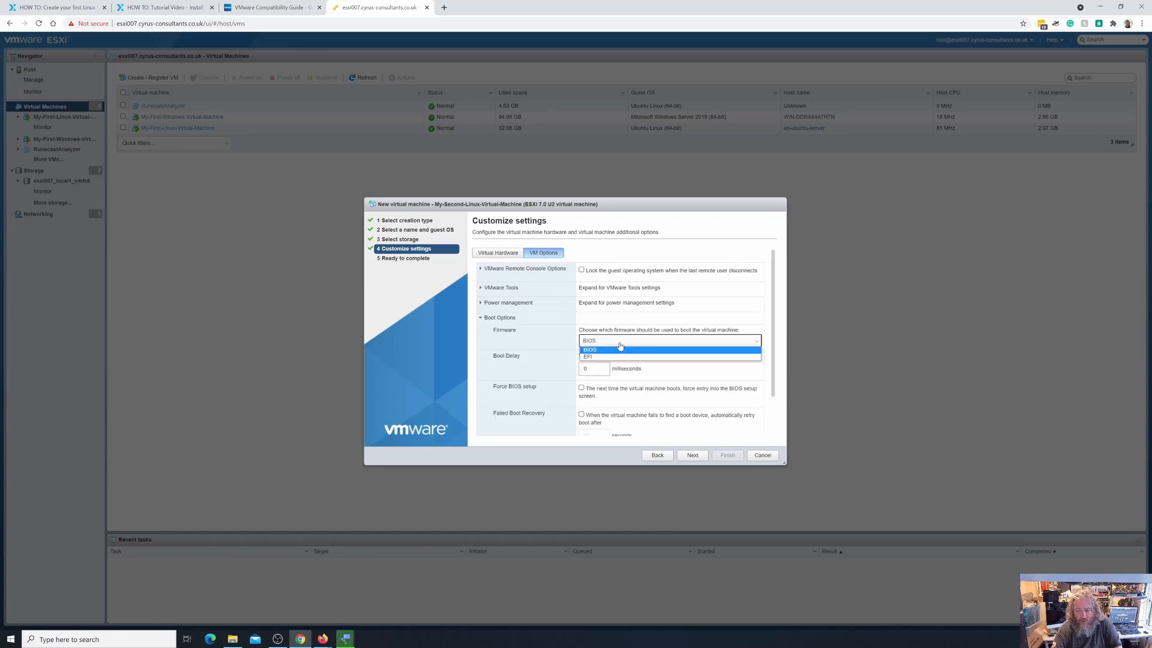
left_click(613, 357)
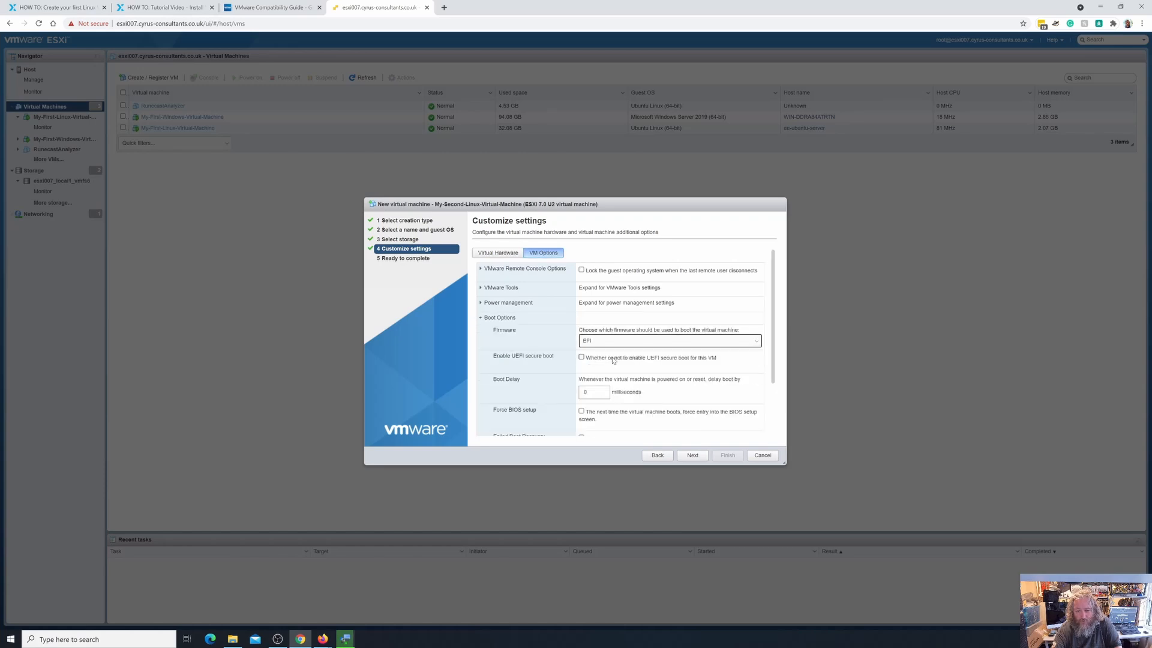
left_click(497, 253)
scroll(540, 300, "down", 3)
scroll(558, 324, "up", 3)
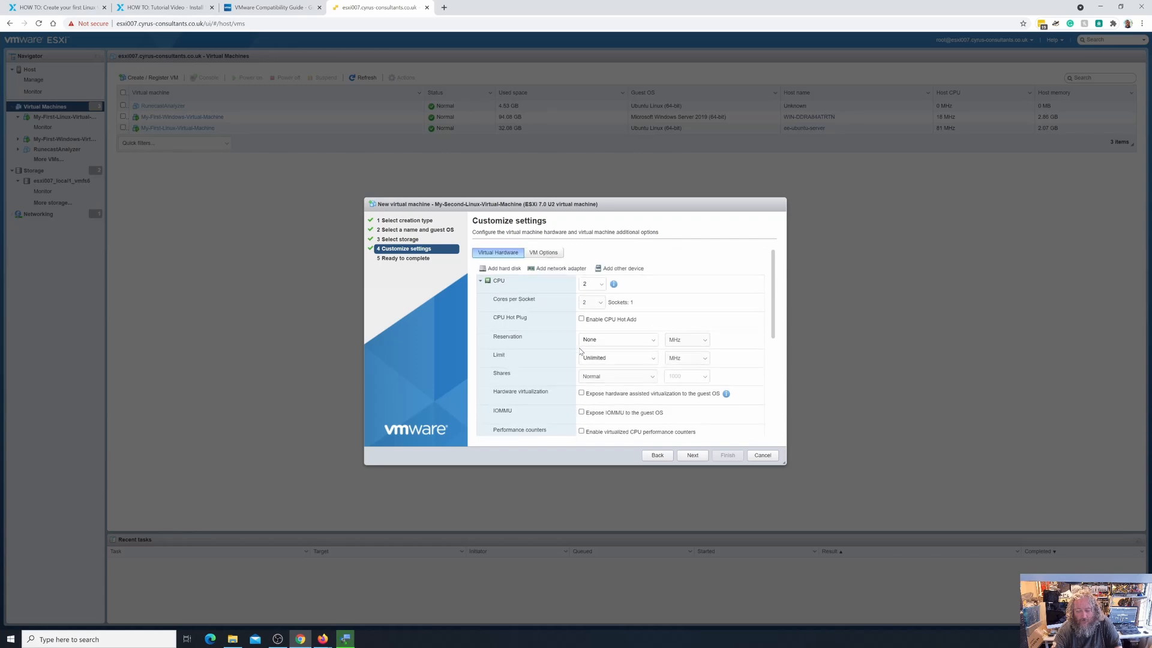
scroll(580, 351, "down", 3)
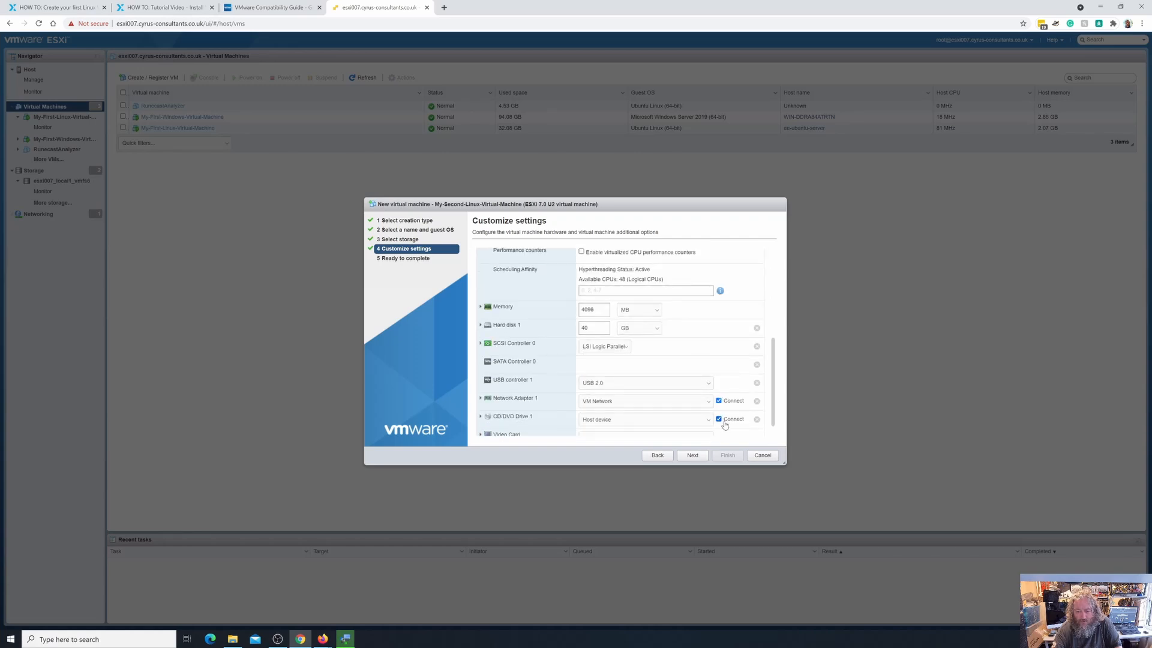
Point CD/DVD Drive 1 at the datastore ISO isos/ubuntu-20.04.2.0-desktop-amd64.iso.
left_click(640, 421)
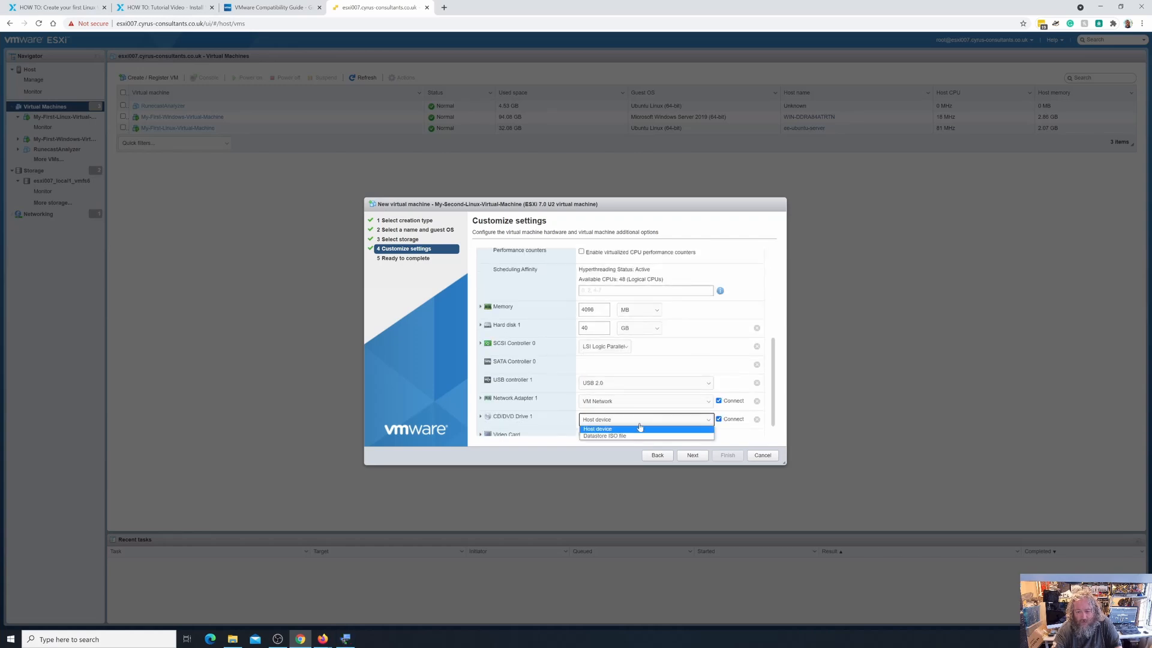
left_click(633, 437)
left_click(511, 264)
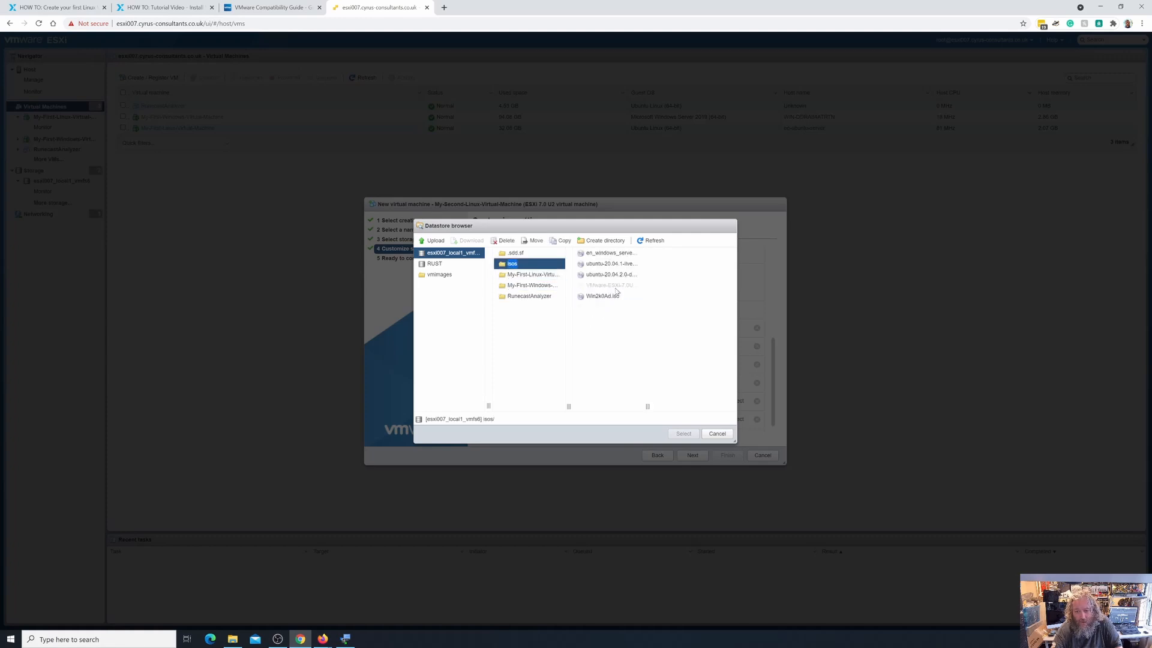
left_click(352, 643)
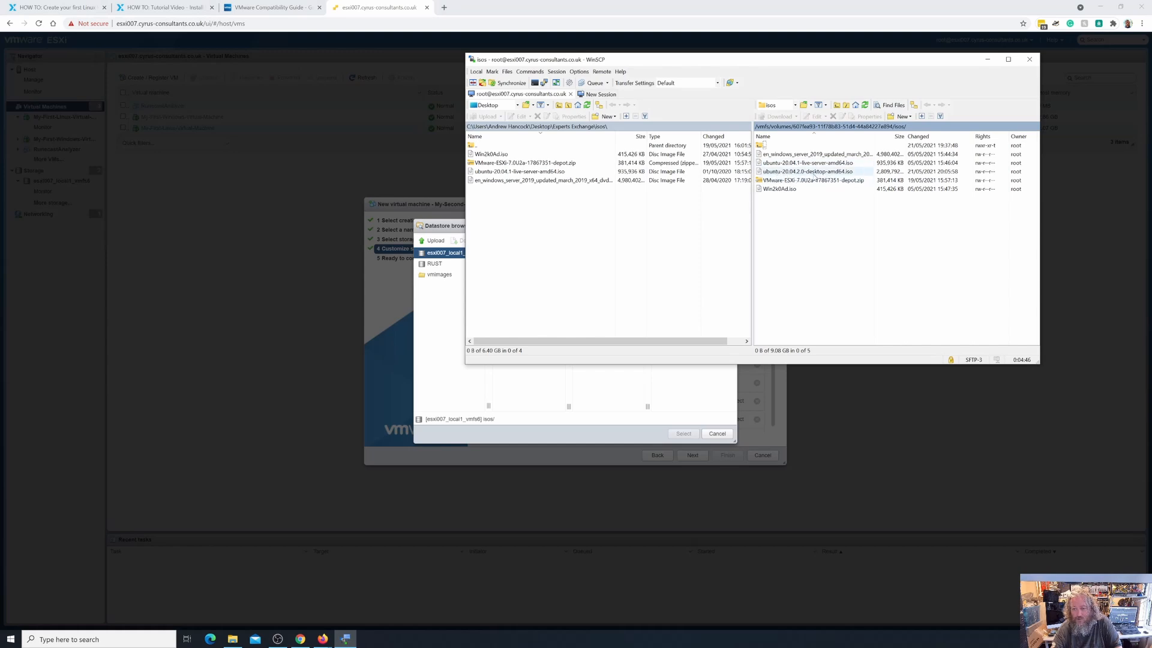
left_click(993, 60)
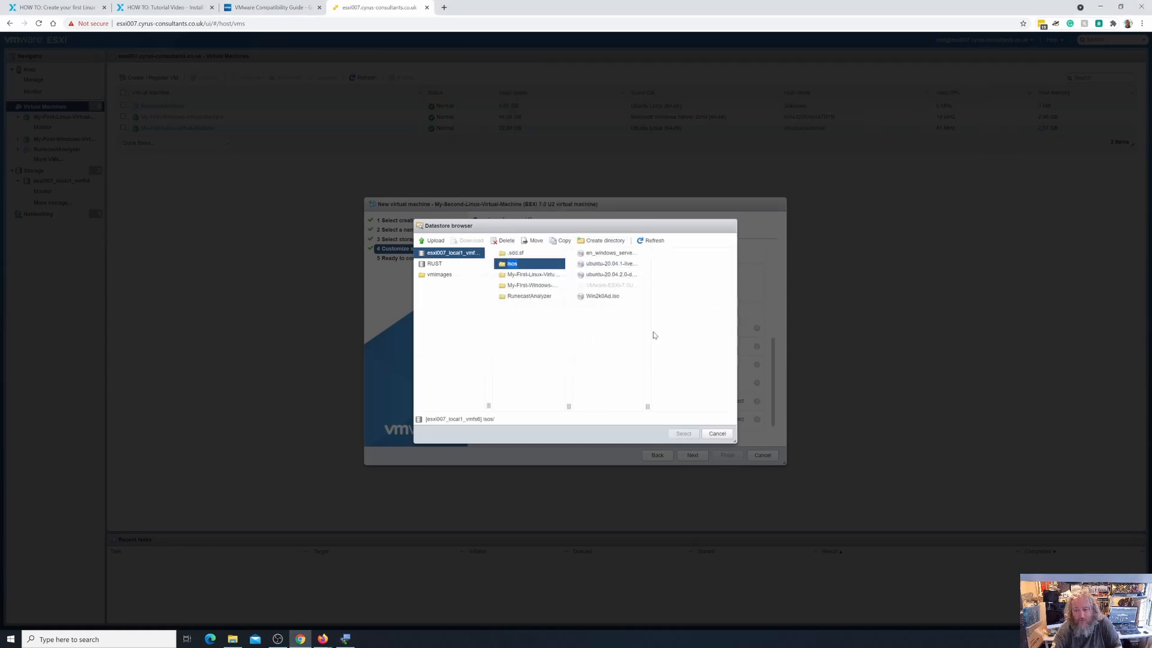
left_click(611, 274)
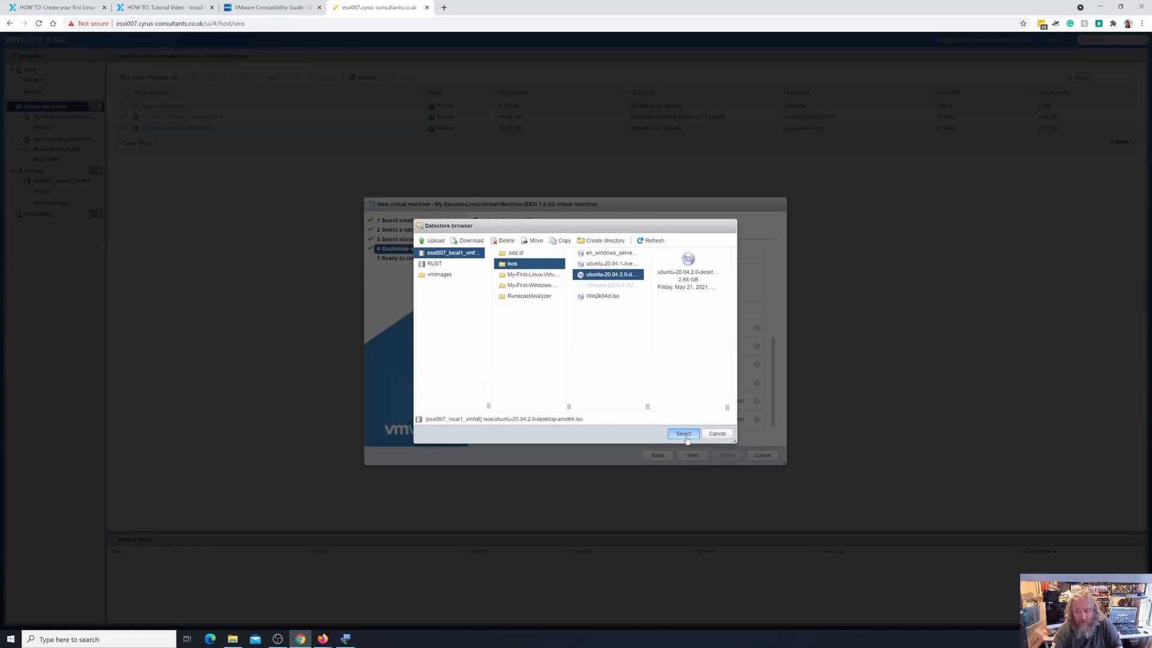
left_click(693, 433)
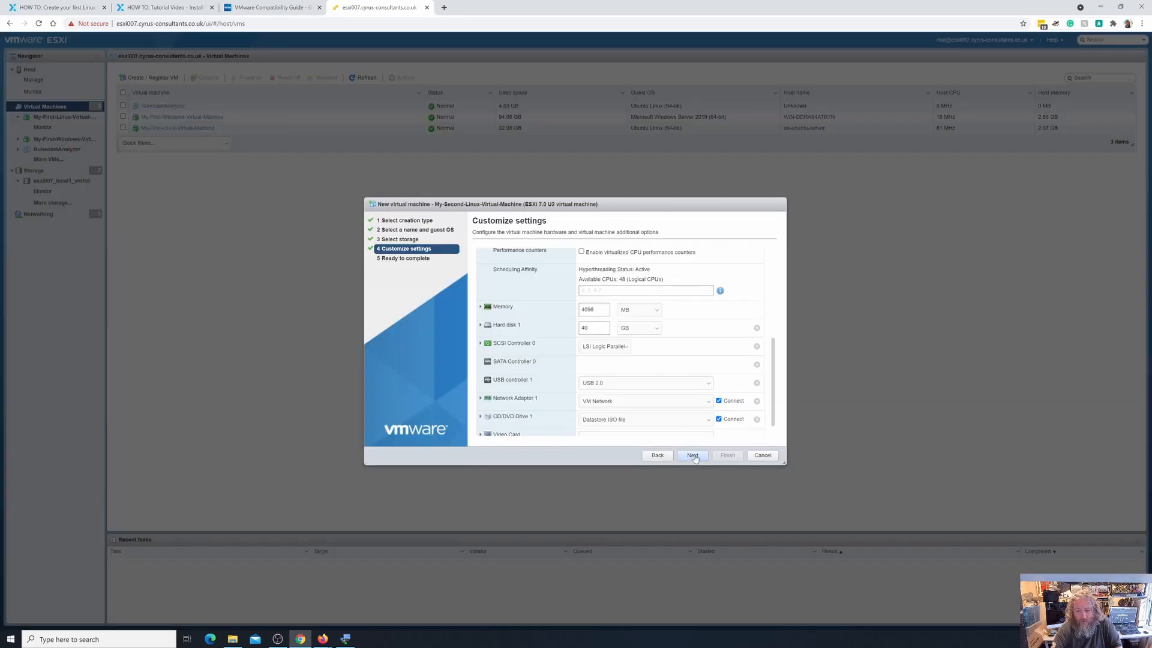
Review the Ready to complete summary, then open My-Second-Linux-Virtual-Machine's details page.
left_click(692, 455)
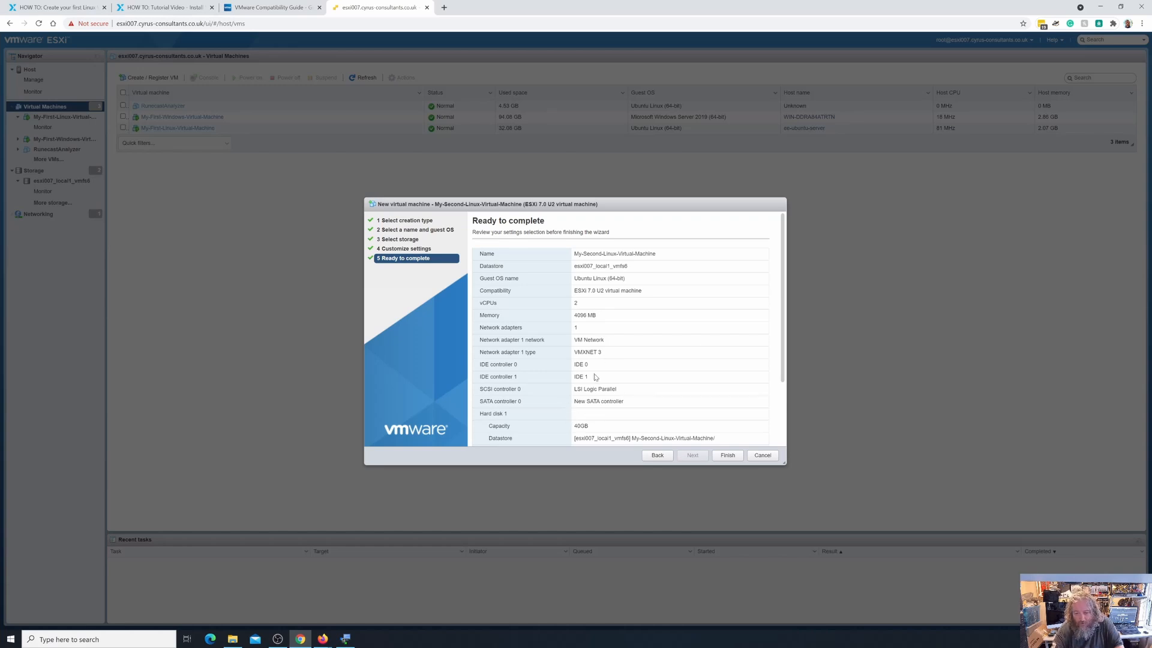
scroll(624, 400, "down", 2)
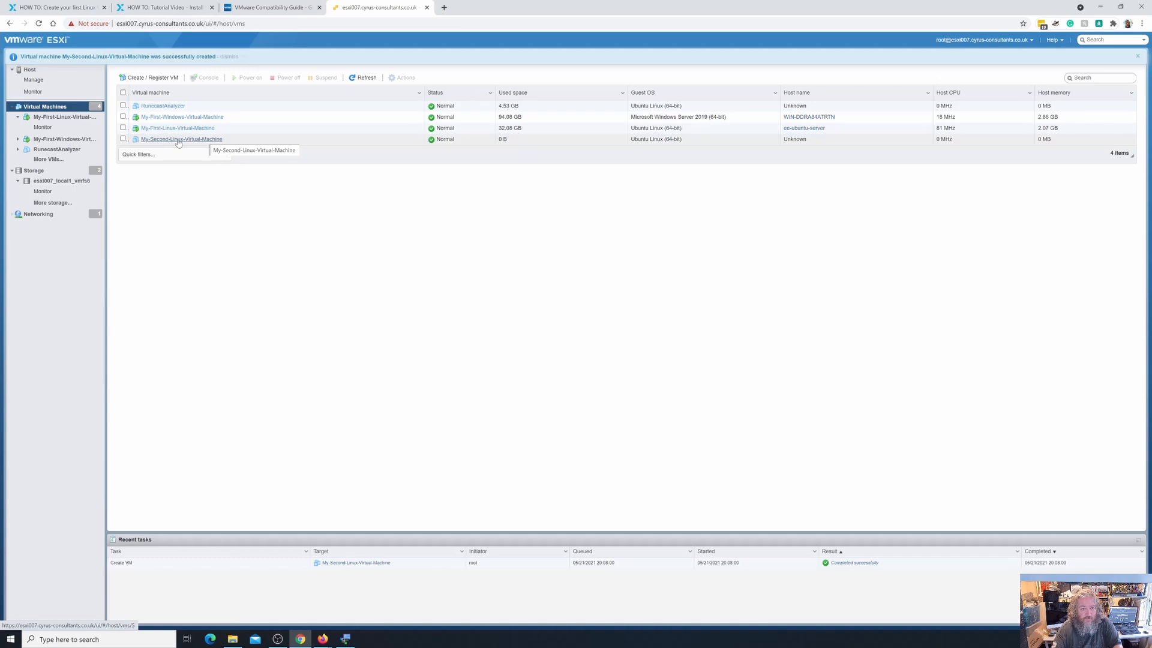
left_click(178, 140)
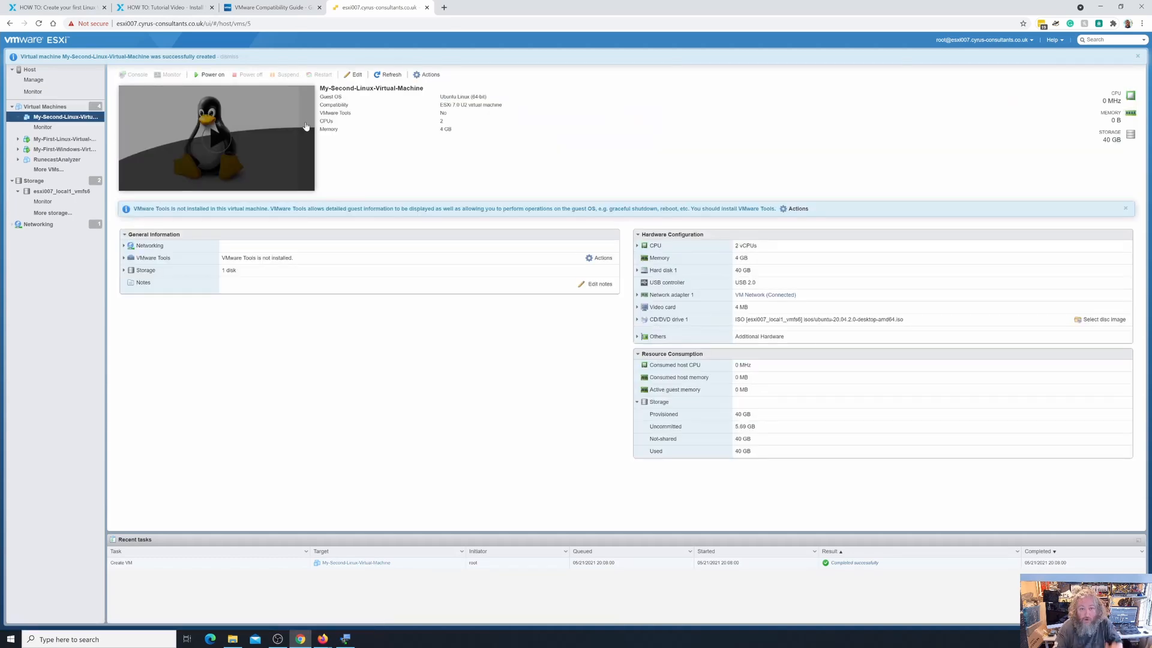
Power on the VM and boot the Ubuntu GRUB entry in its console.
left_click(217, 140)
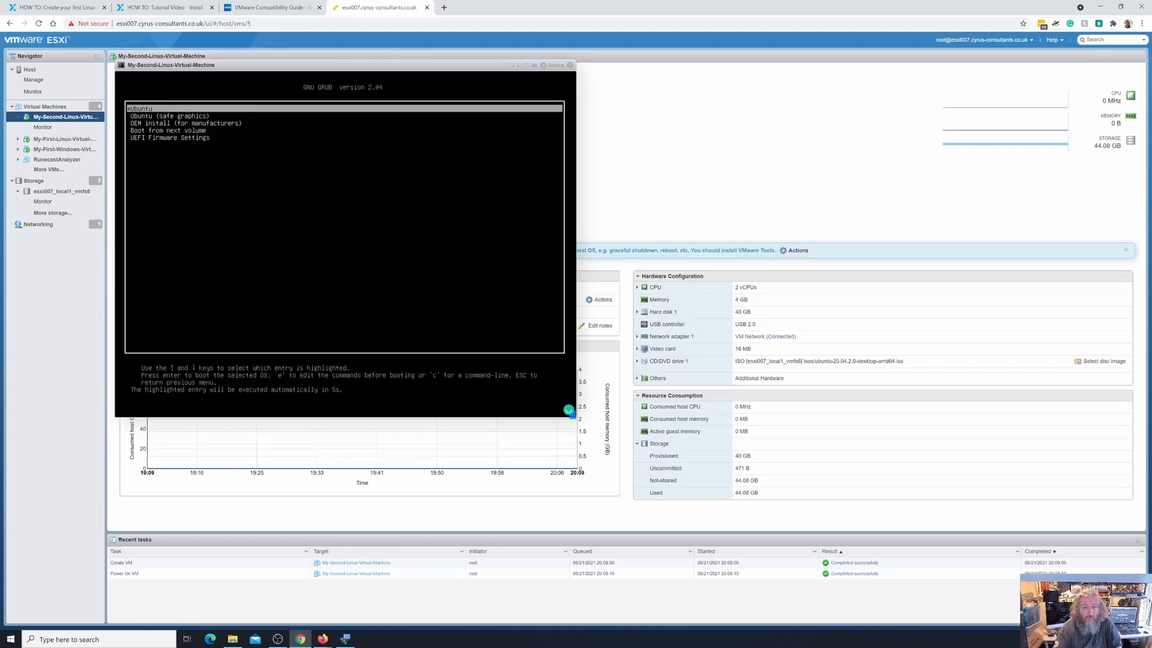
left_click_drag(264, 66, 382, 142)
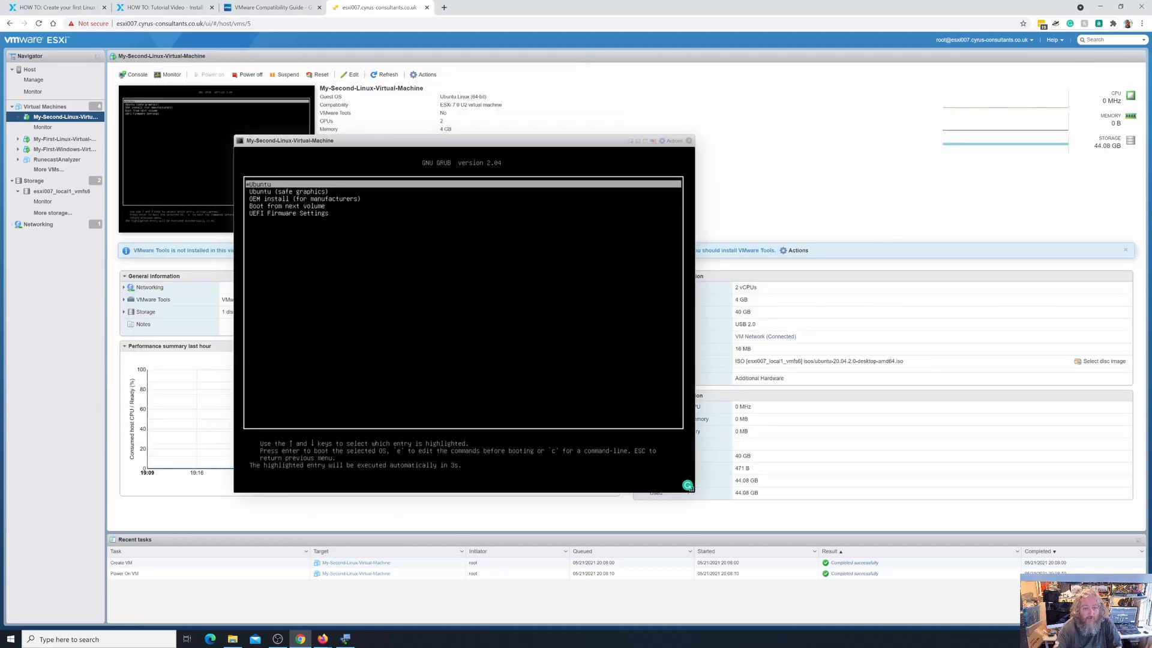
key("Down")
key("Down")
key("Down")
key("Up")
key("Up")
key("Up")
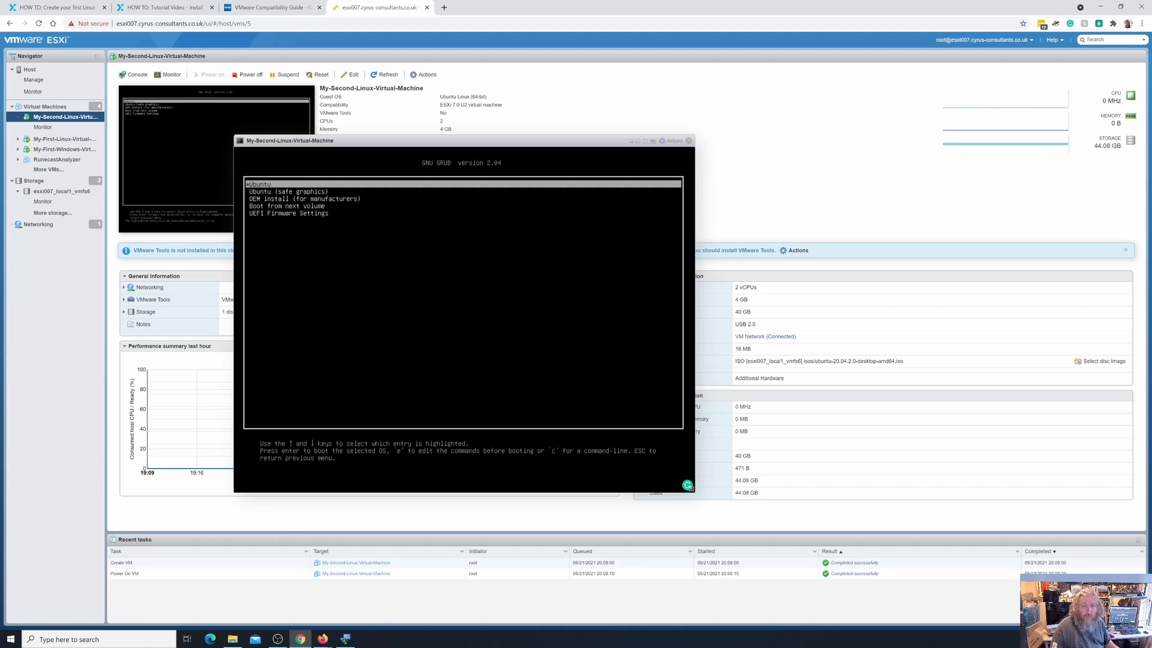
key("Down")
key("Up")
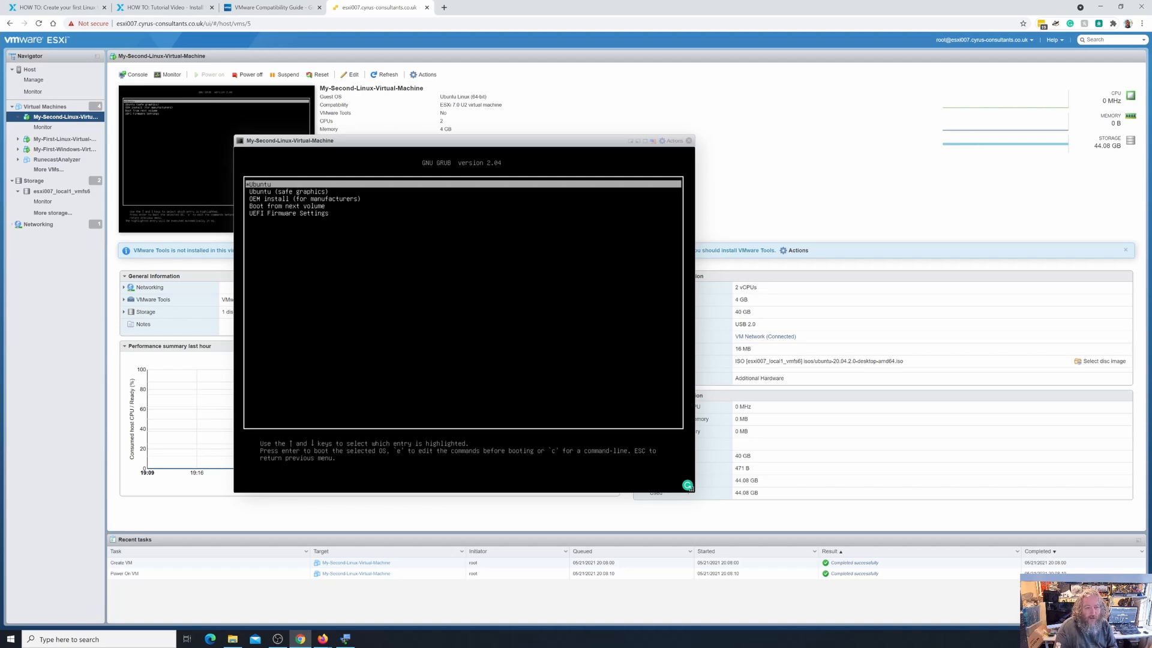
key("Return")
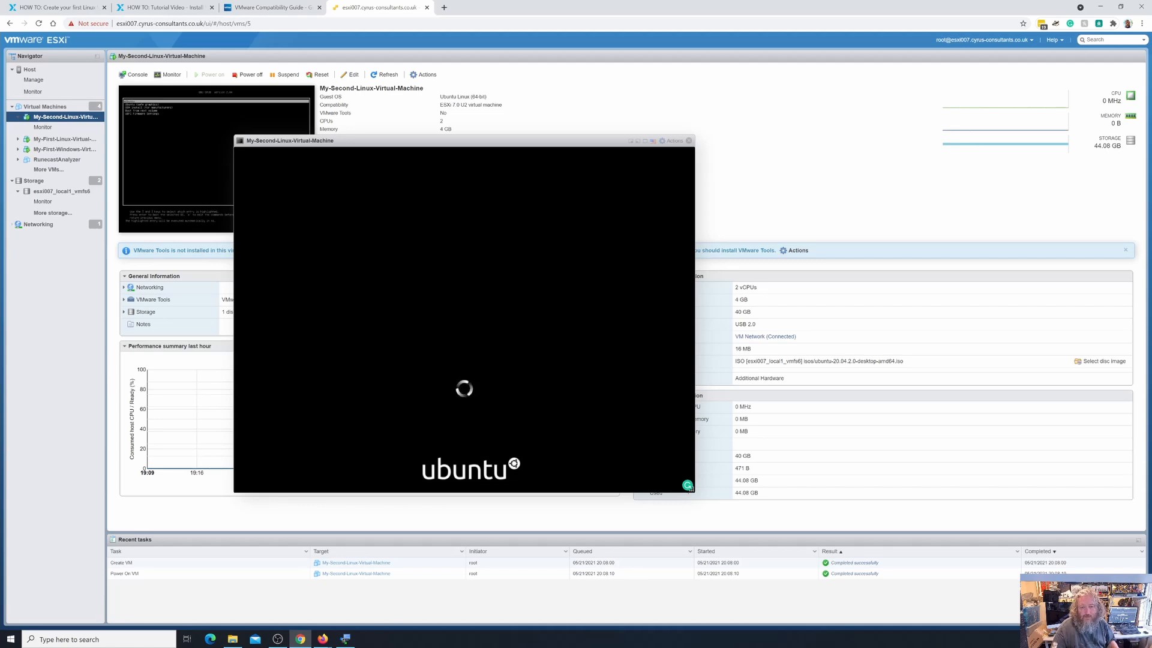
left_click_drag(396, 142, 481, 144)
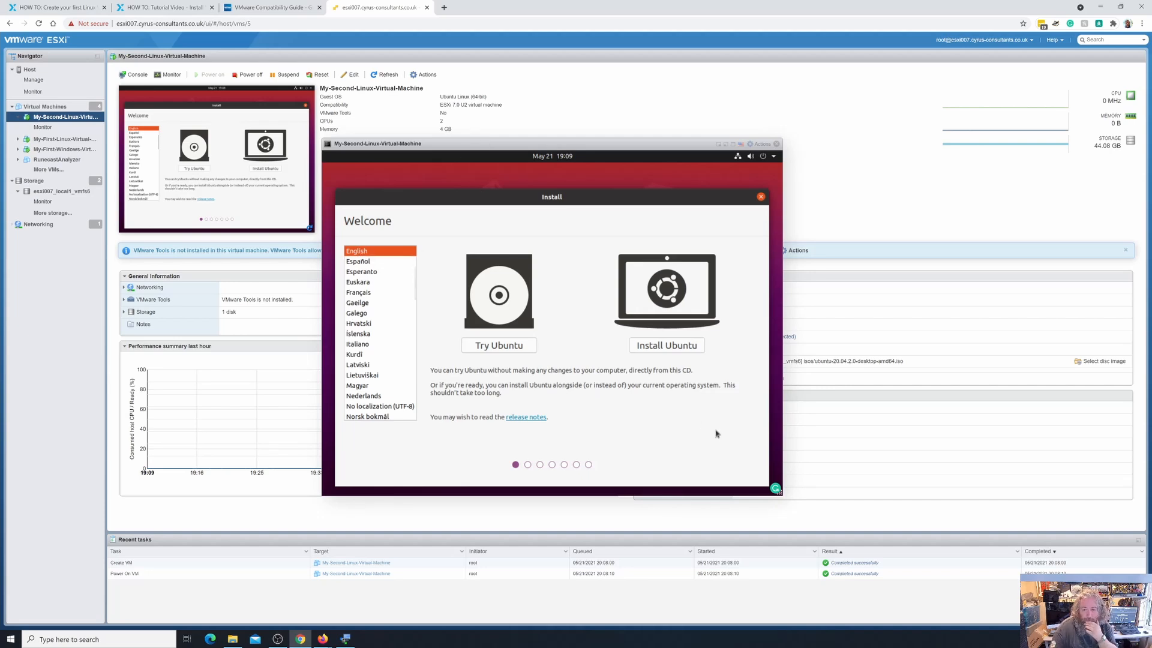
Choose Install Ubuntu in English with the English (UK) keyboard layout.
left_click(665, 347)
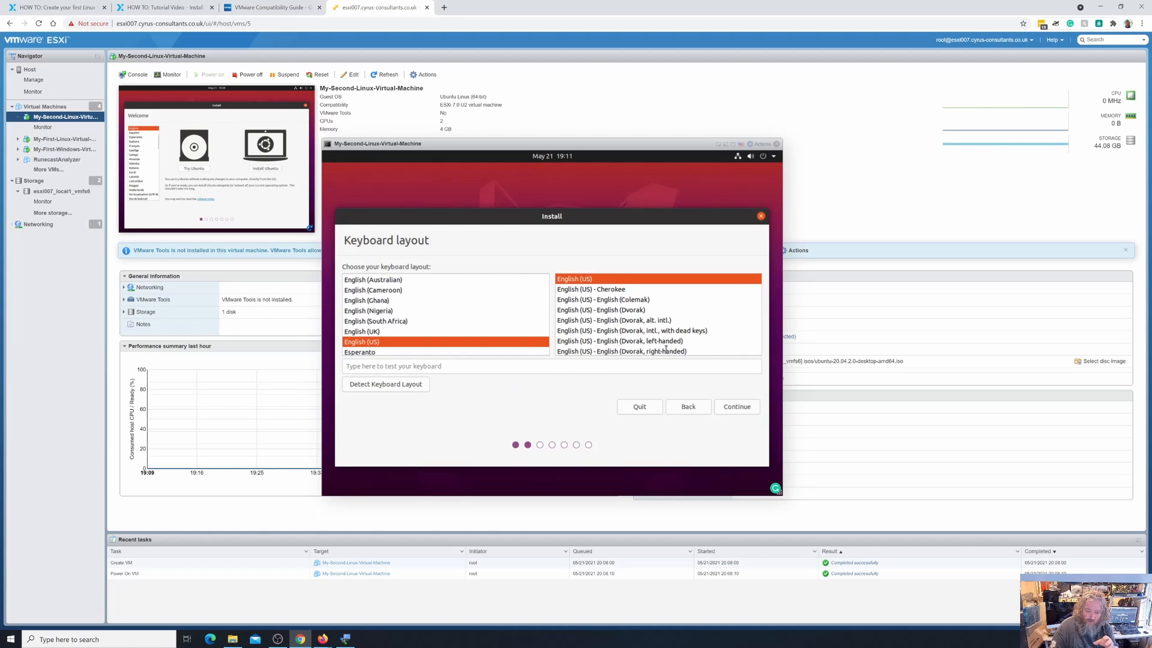
left_click(410, 332)
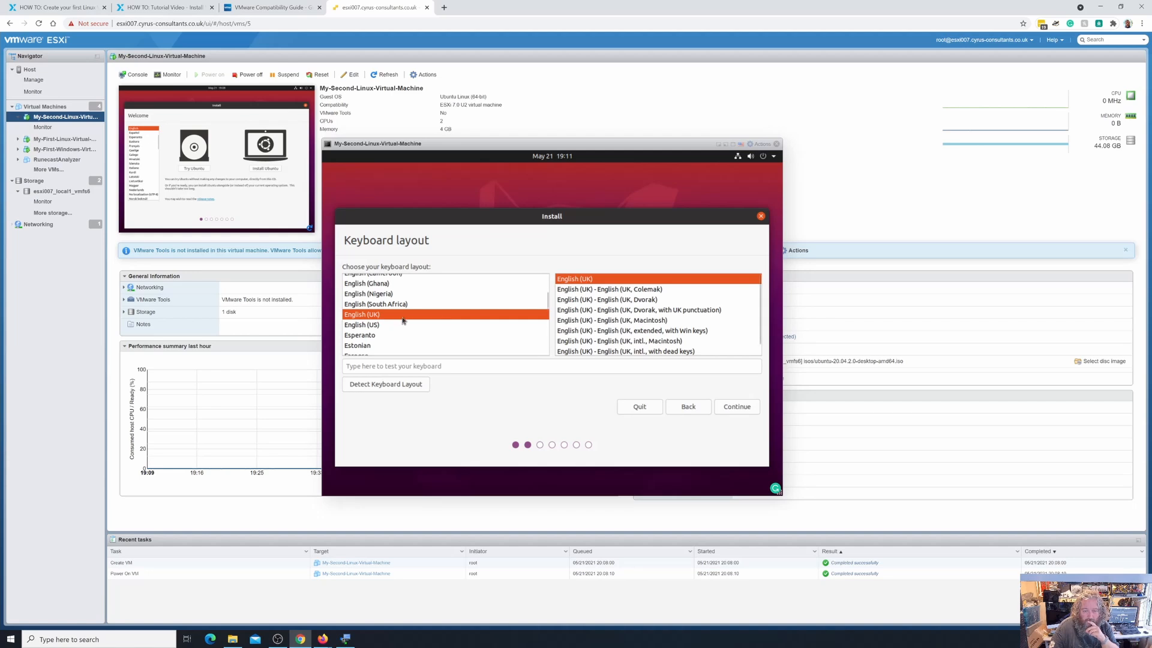
left_click(732, 410)
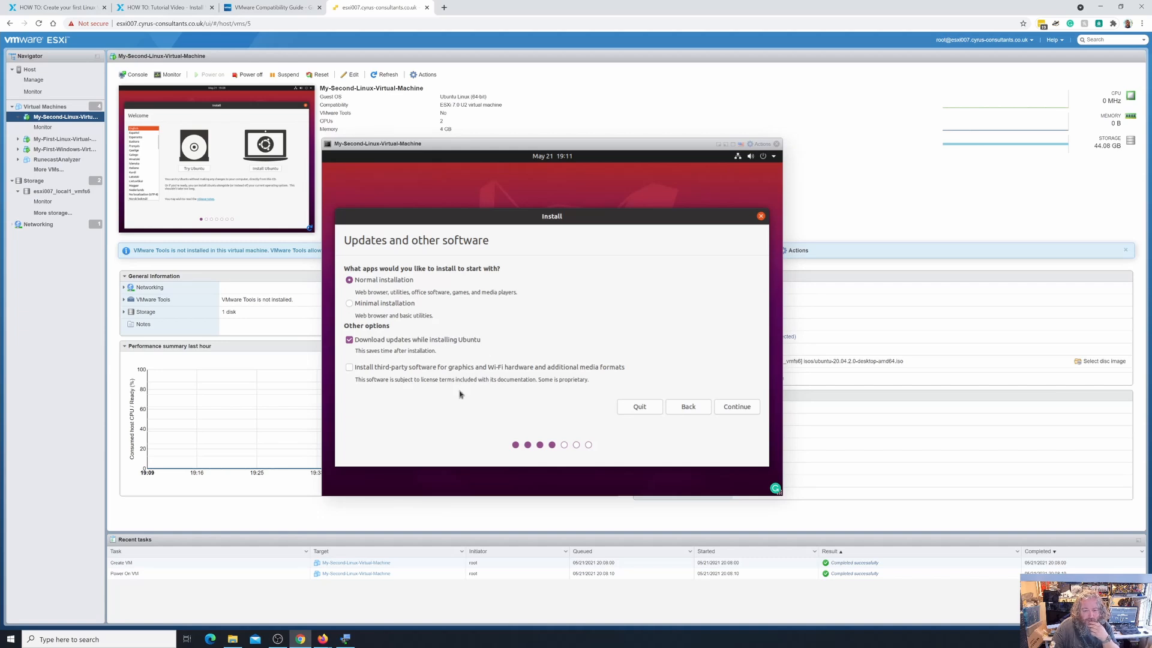
Keep normal installation with updates, choose Erase disk and install, and confirm writing partitions.
left_click(732, 409)
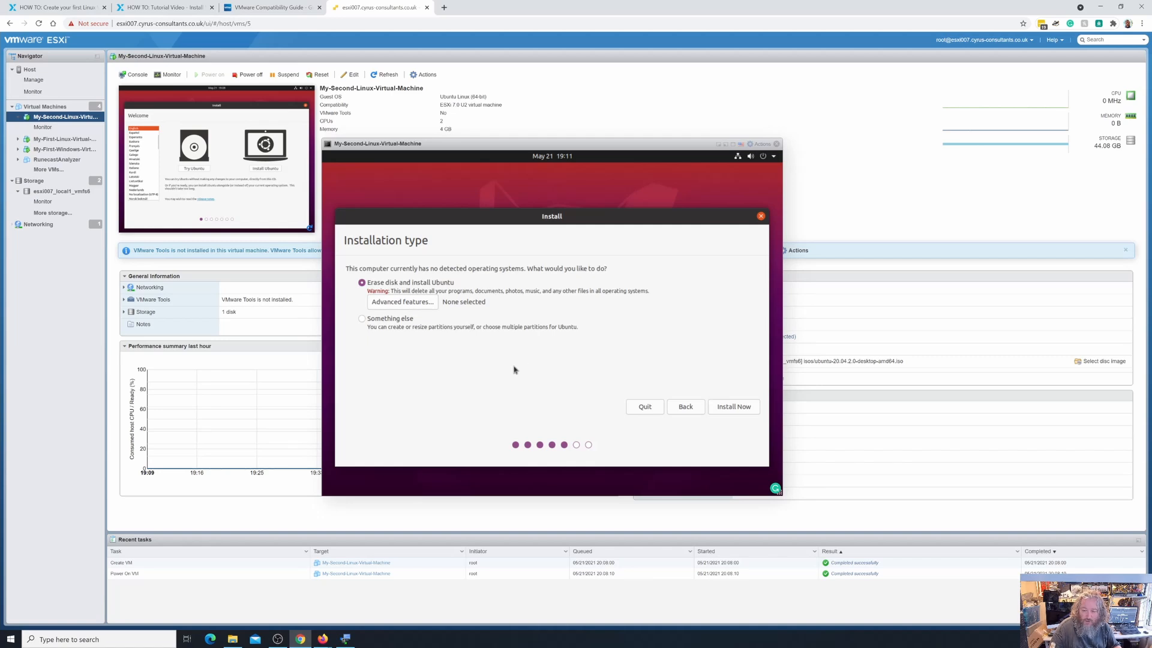
left_click(730, 409)
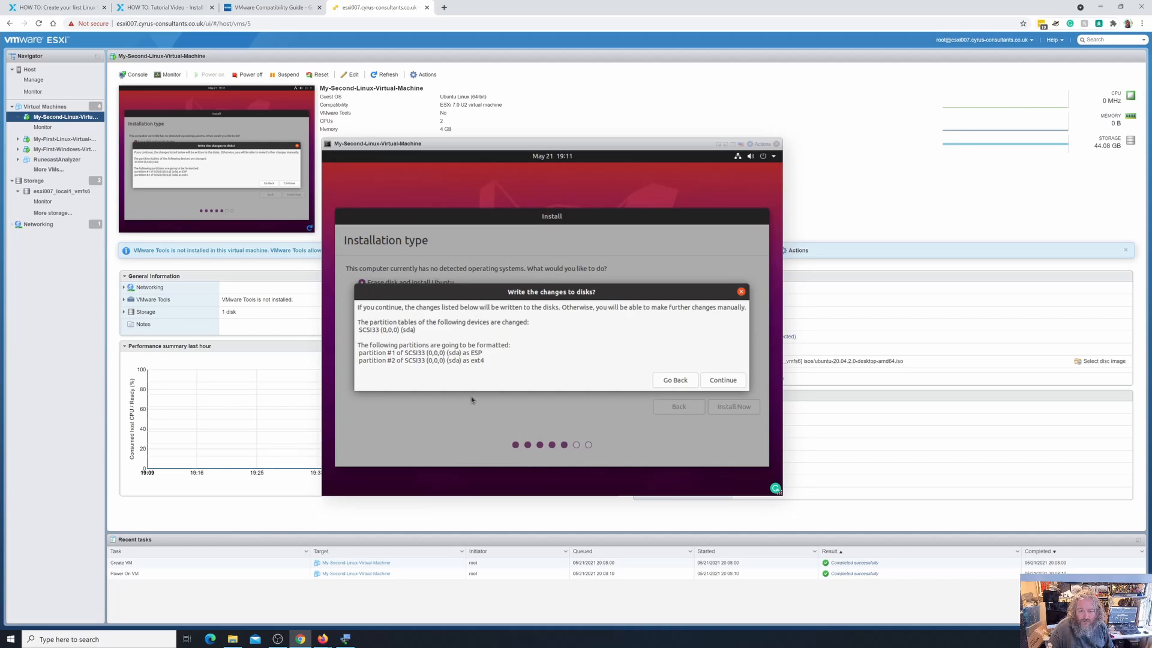
left_click(719, 383)
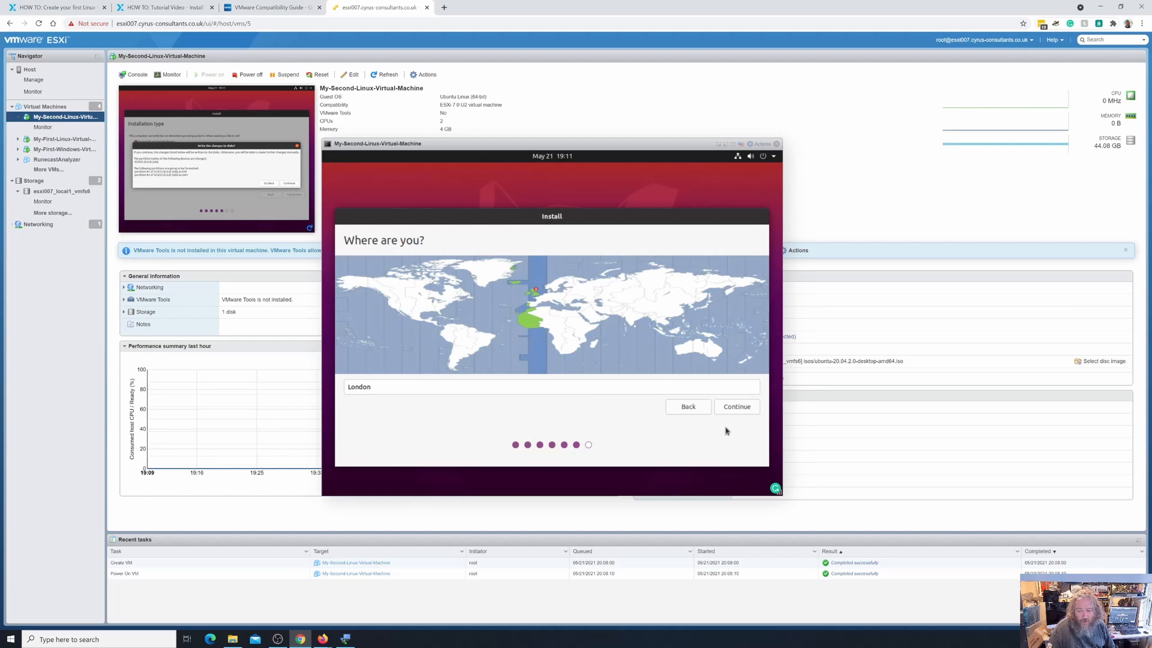
Accept London, enter the user's full name, keep the suggested computer name and set a username.
left_click(737, 409)
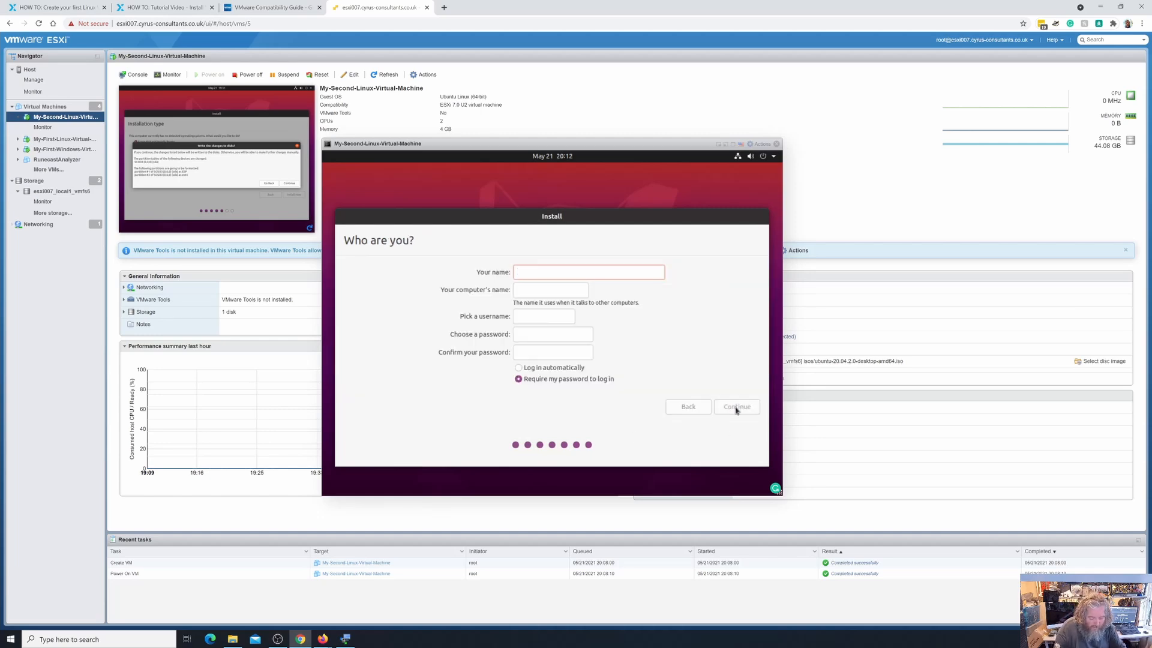
type("Andrew h")
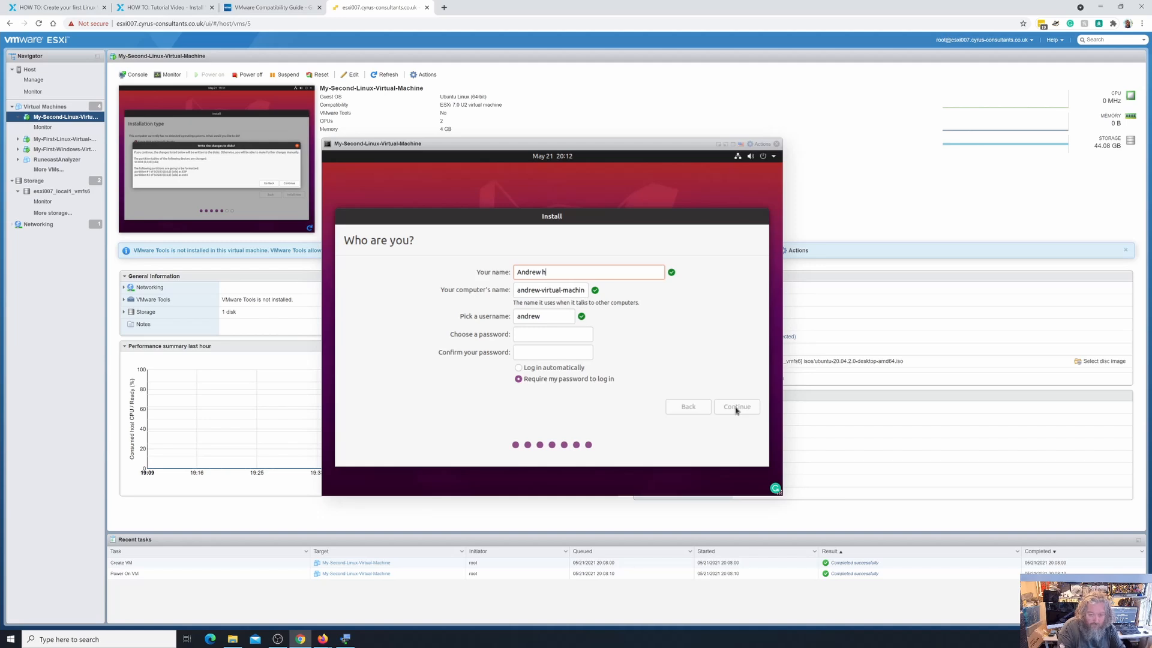
type("a")
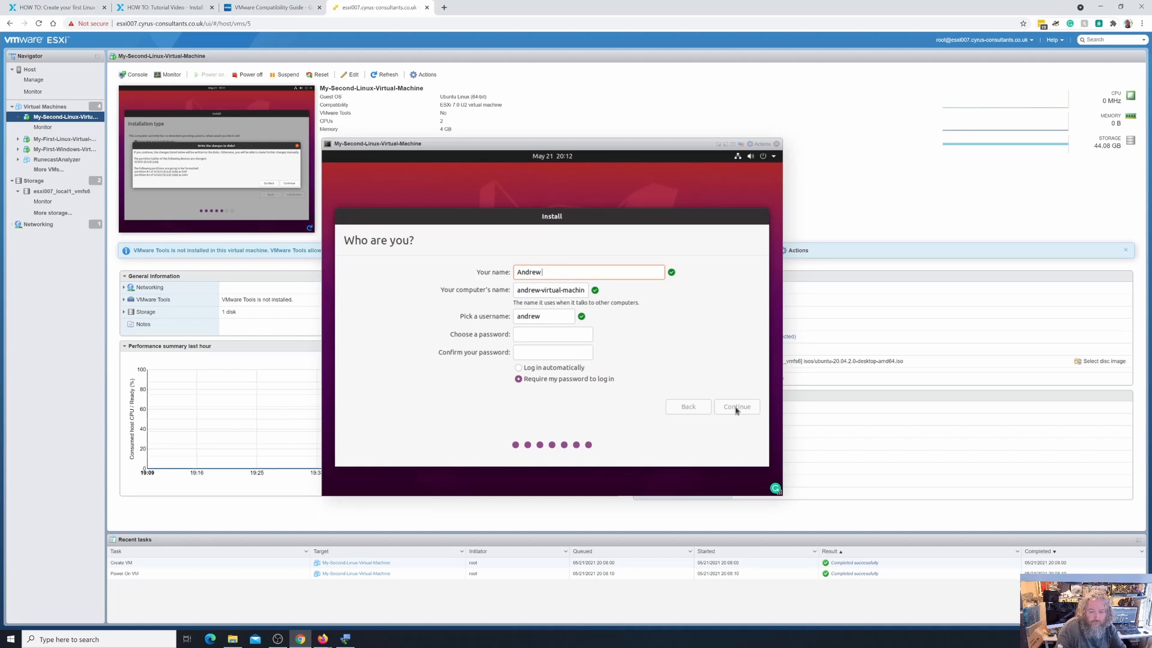
type(" Hancock")
key("Tab")
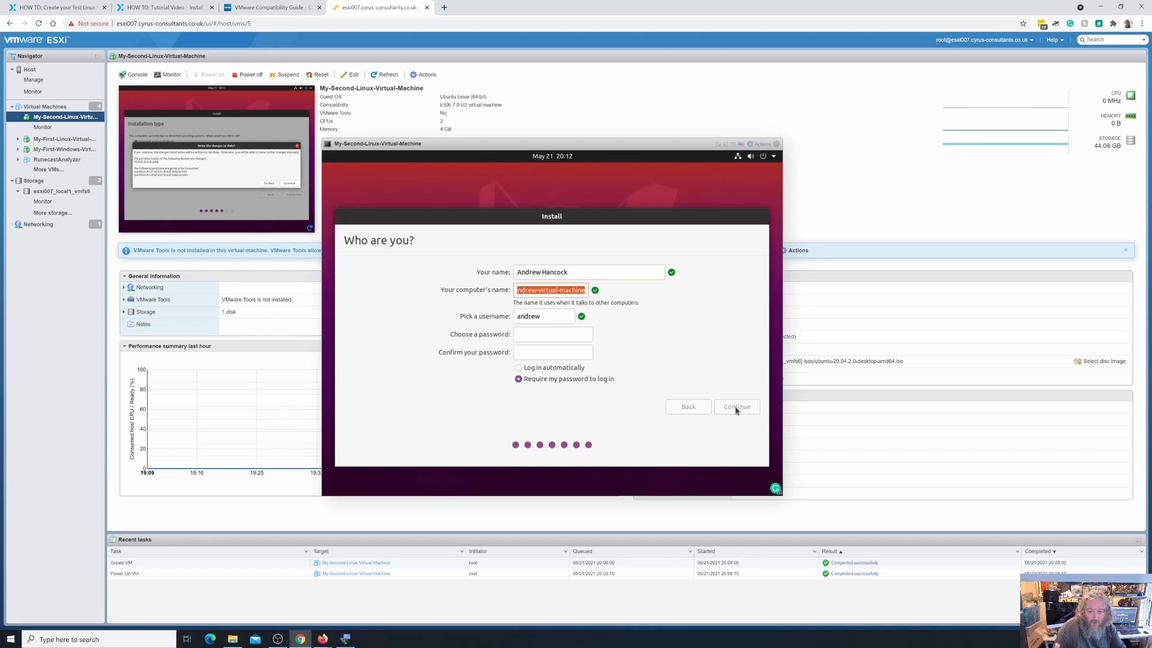
key("End")
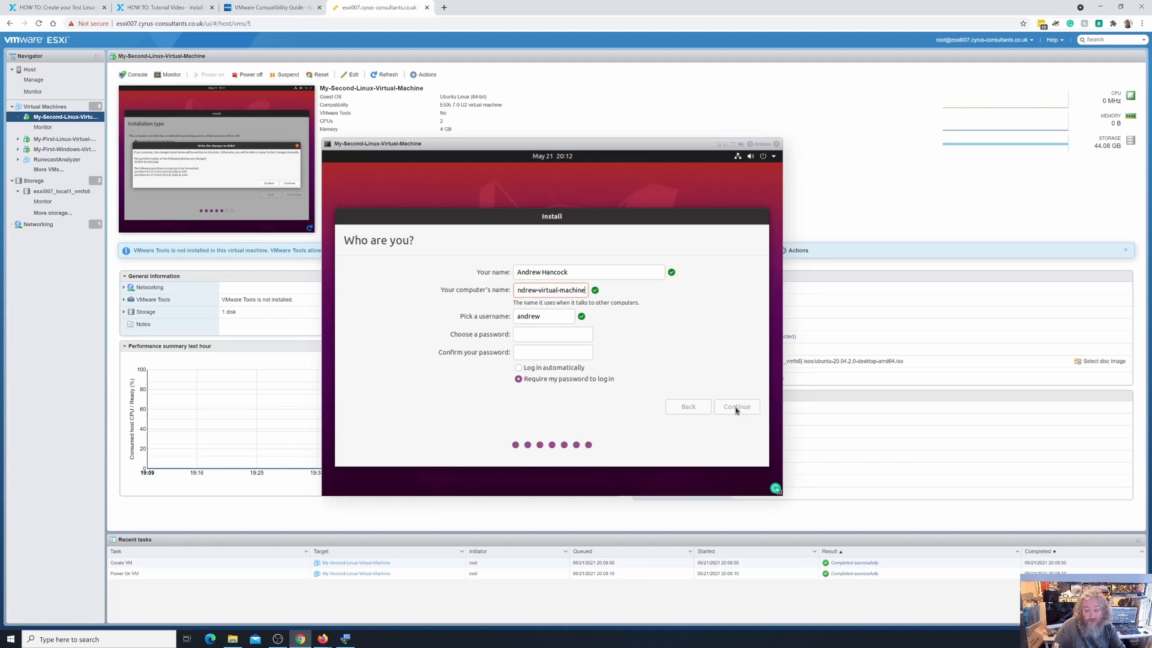
key("Tab")
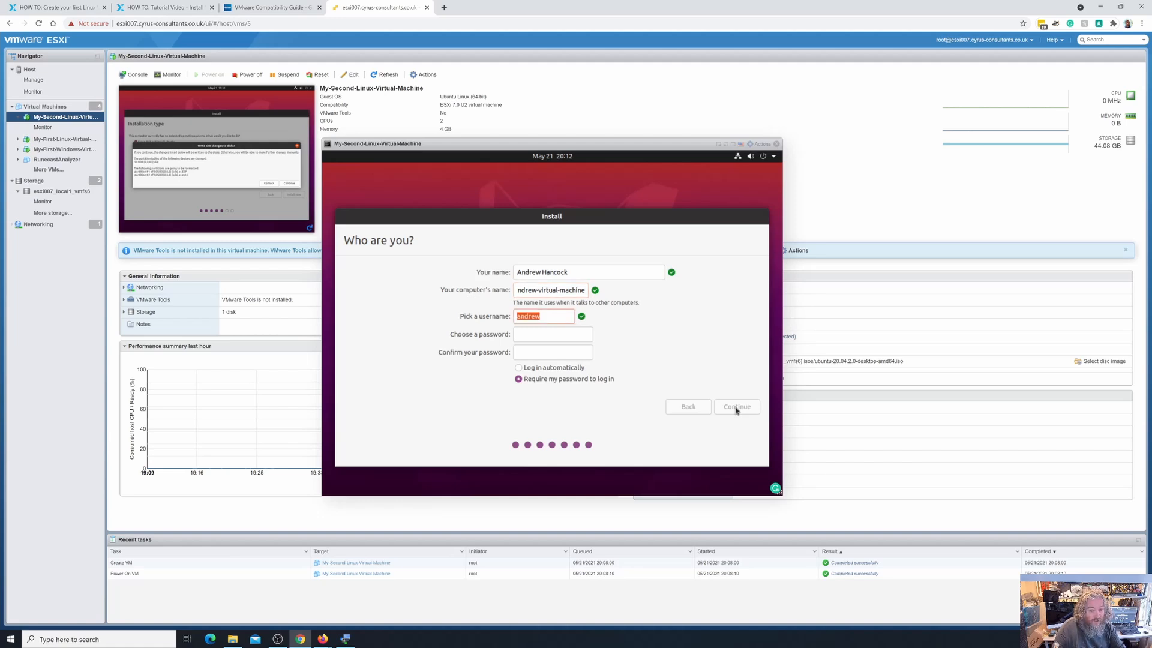
key("BackSpace")
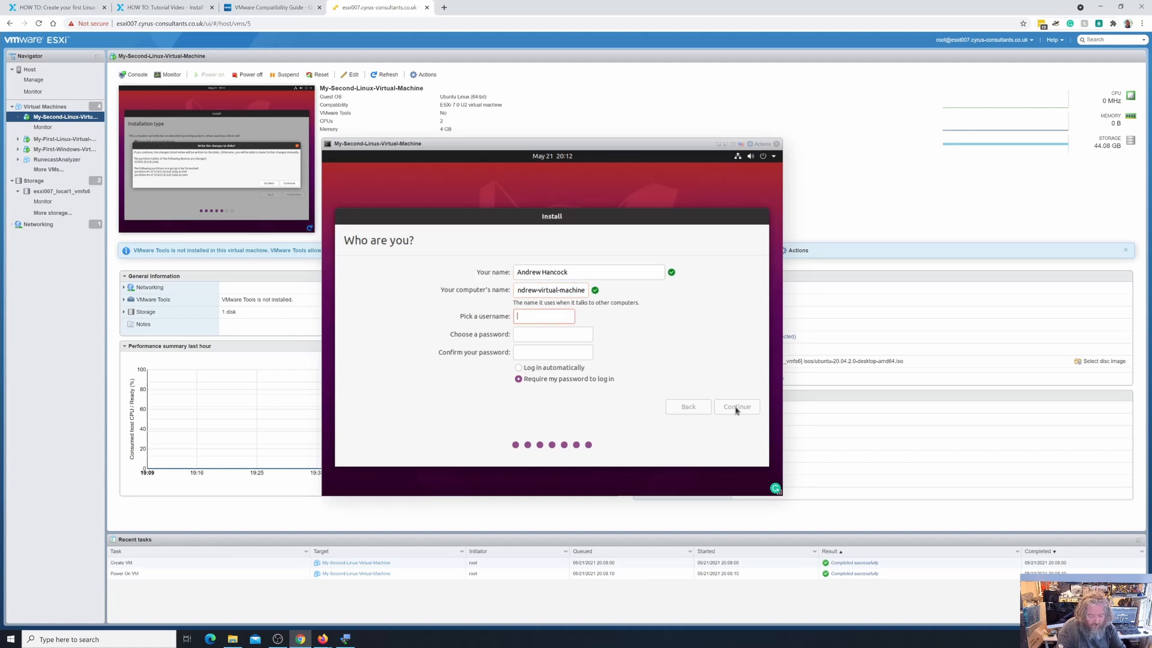
type("handcock")
key("BackSpace")
key("BackSpace")
key("BackSpace")
key("BackSpace")
key("BackSpace")
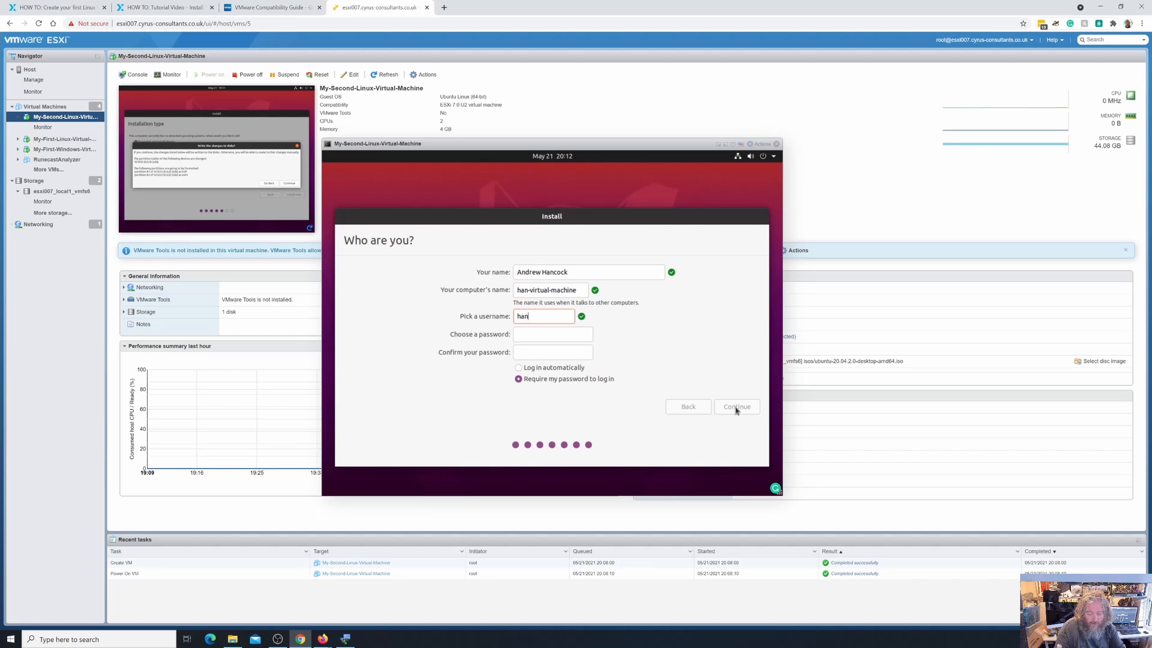
type("cocka")
Enter the account password and retype the confirmation until both match, then continue.
key("Tab")
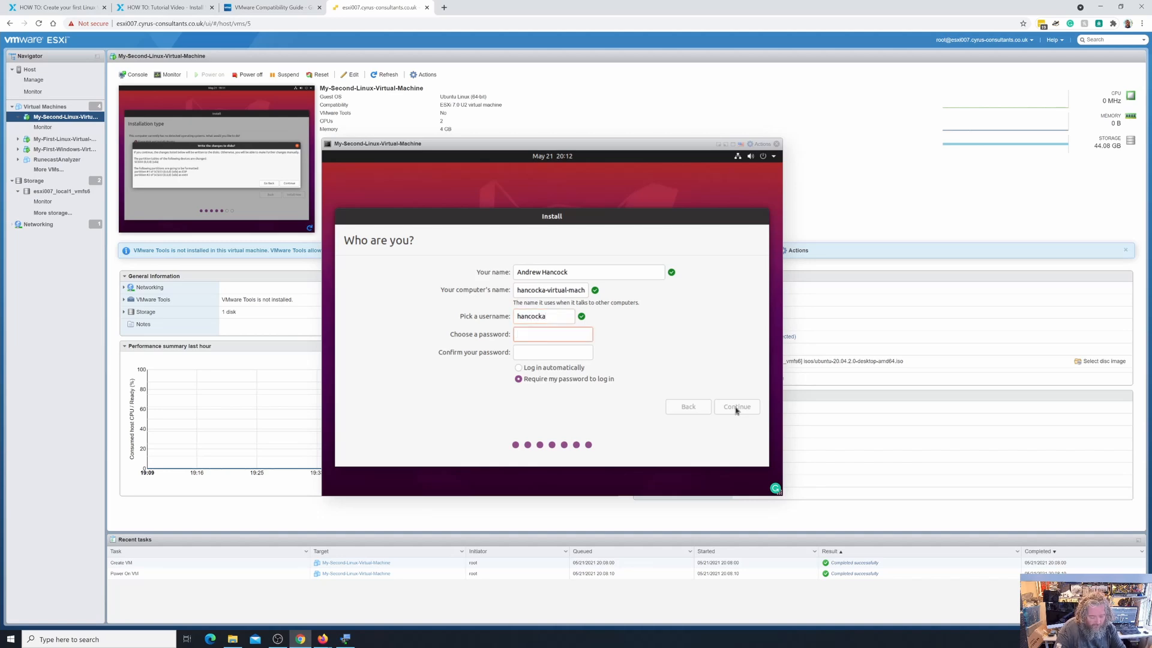
type("pas")
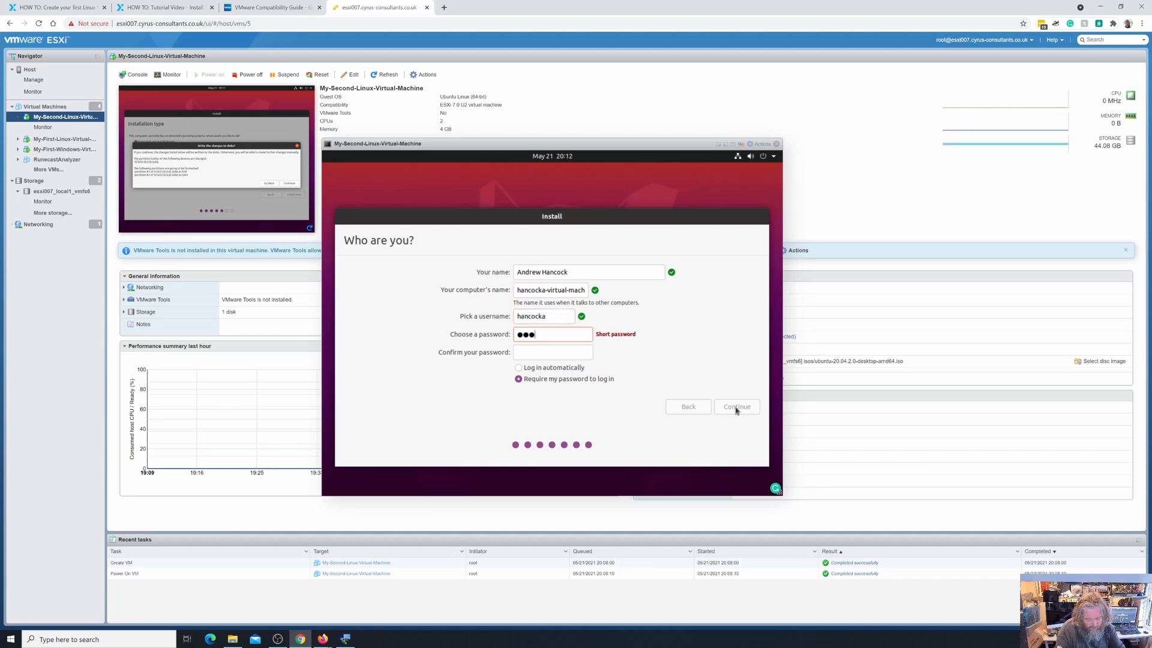
type("●●●●●●●●●●")
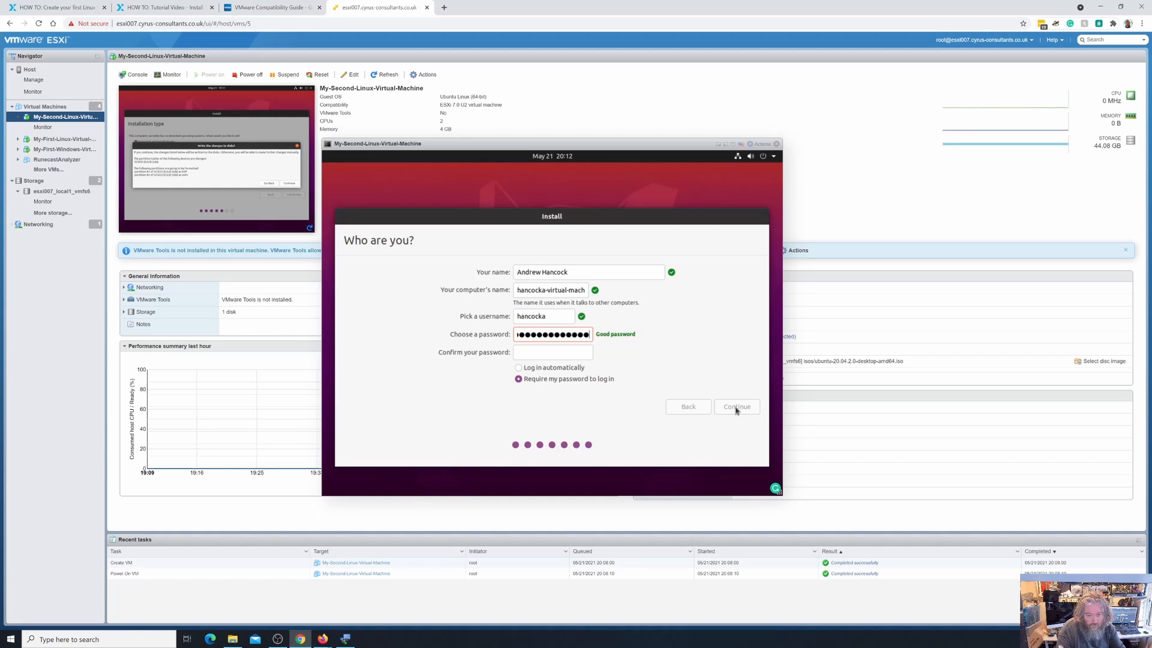
type("●")
key("Tab")
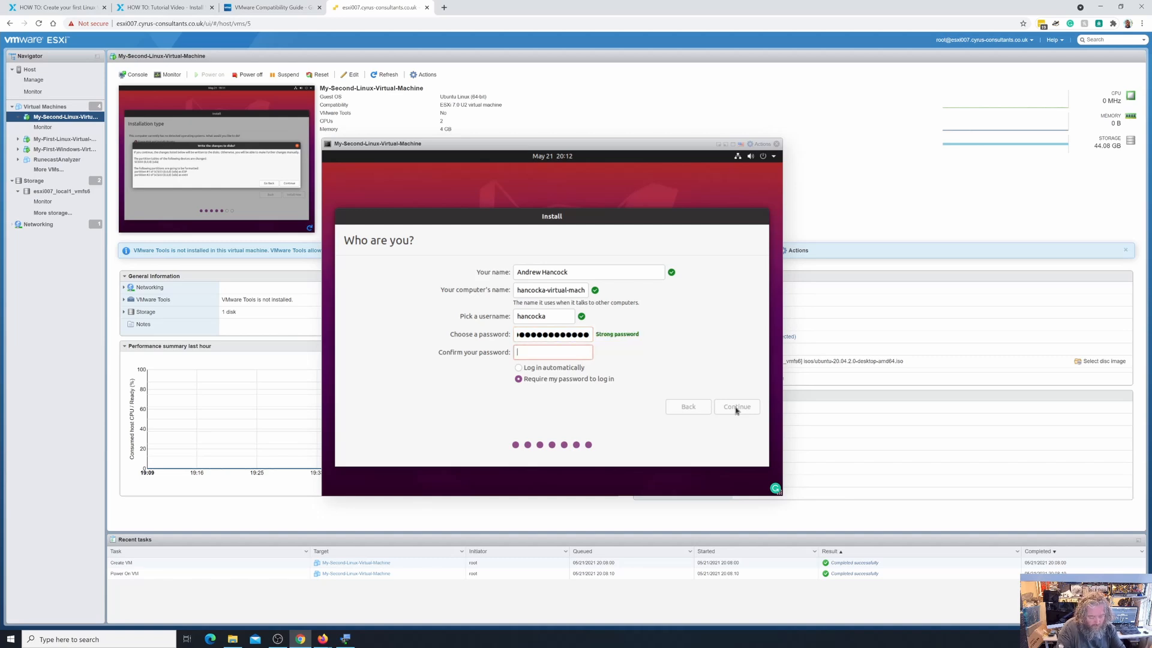
type("●●●●●●●●●●")
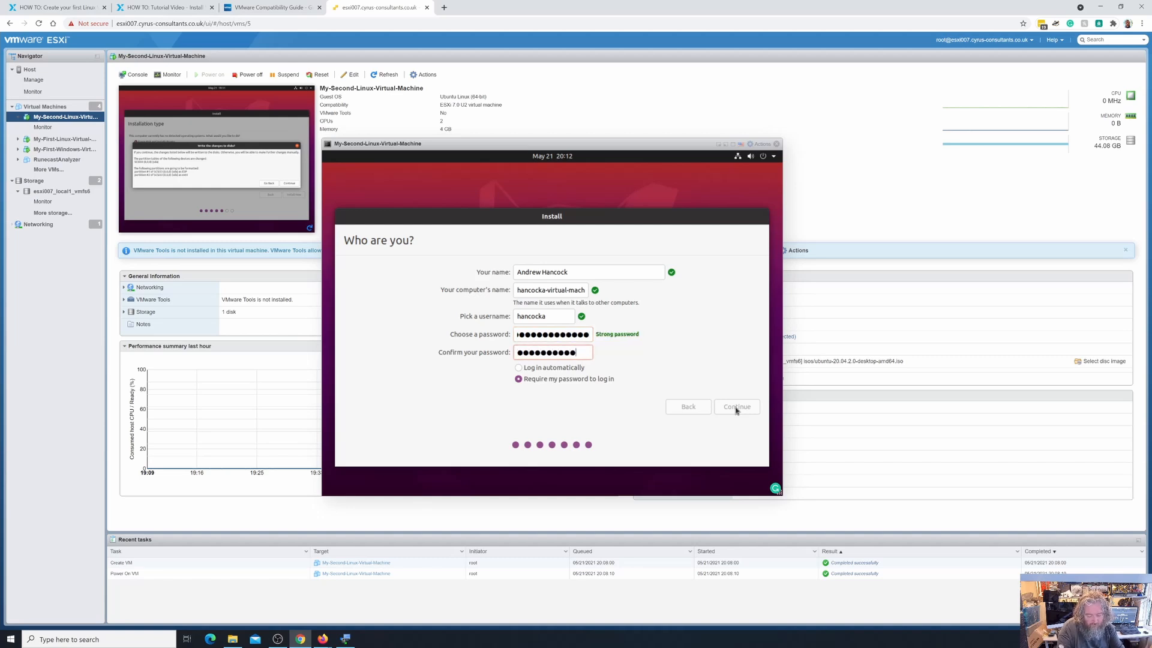
type("●●●")
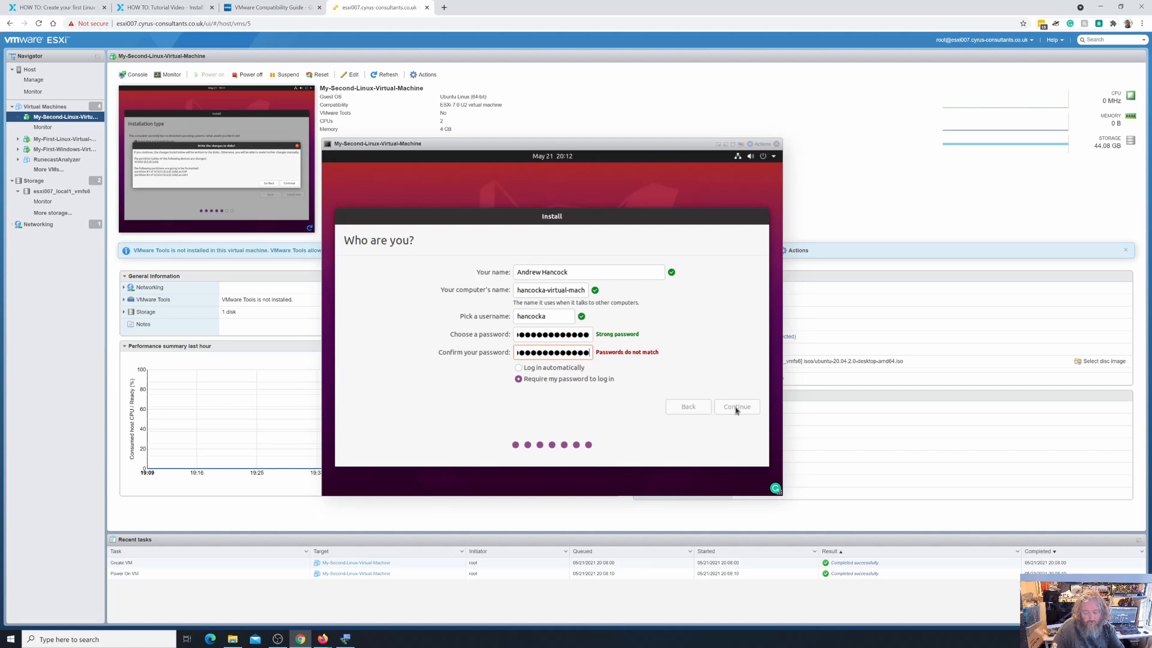
key("BackSpace")
key("BackSpace")
key("BackSpace")
key("BackSpace")
key("BackSpace")
key("BackSpace")
key("BackSpace")
key("BackSpace")
key("BackSpace")
key("BackSpace")
key("BackSpace")
key("BackSpace")
key("BackSpace")
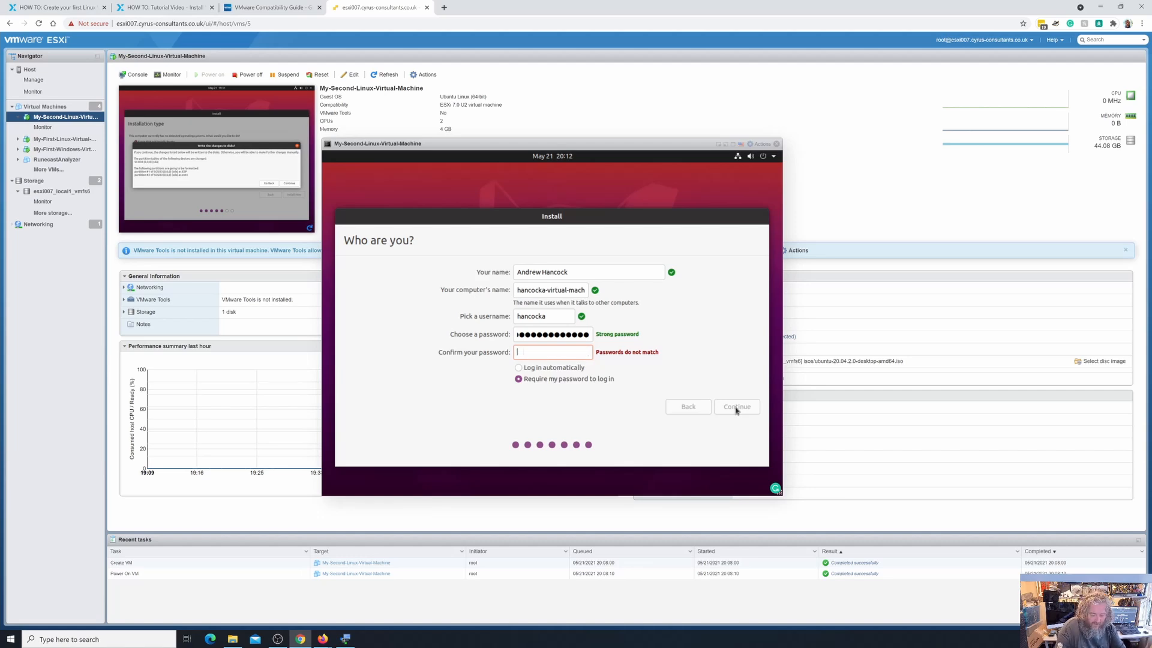
type("●●●●●●●●")
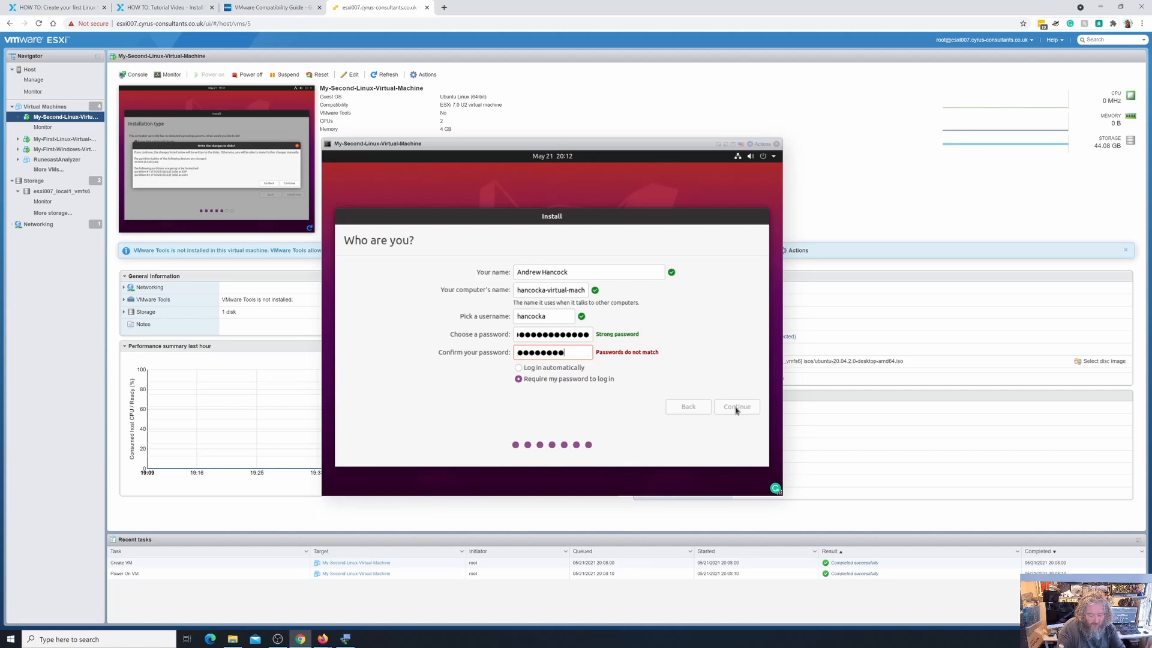
type("●●●●●")
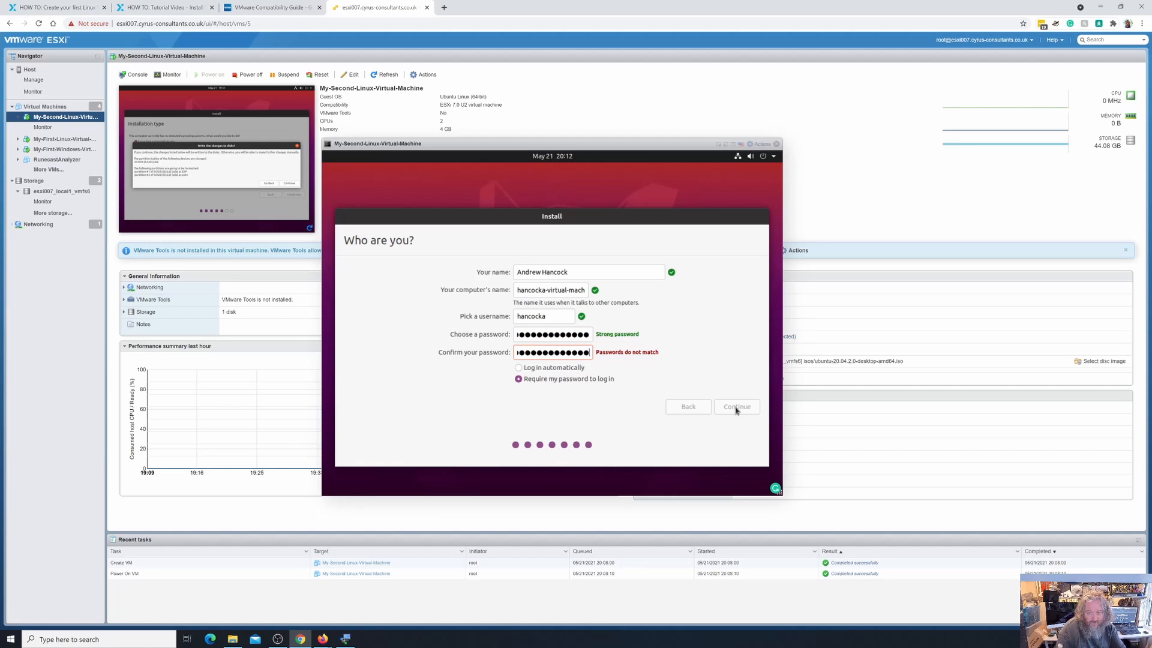
left_click(583, 338)
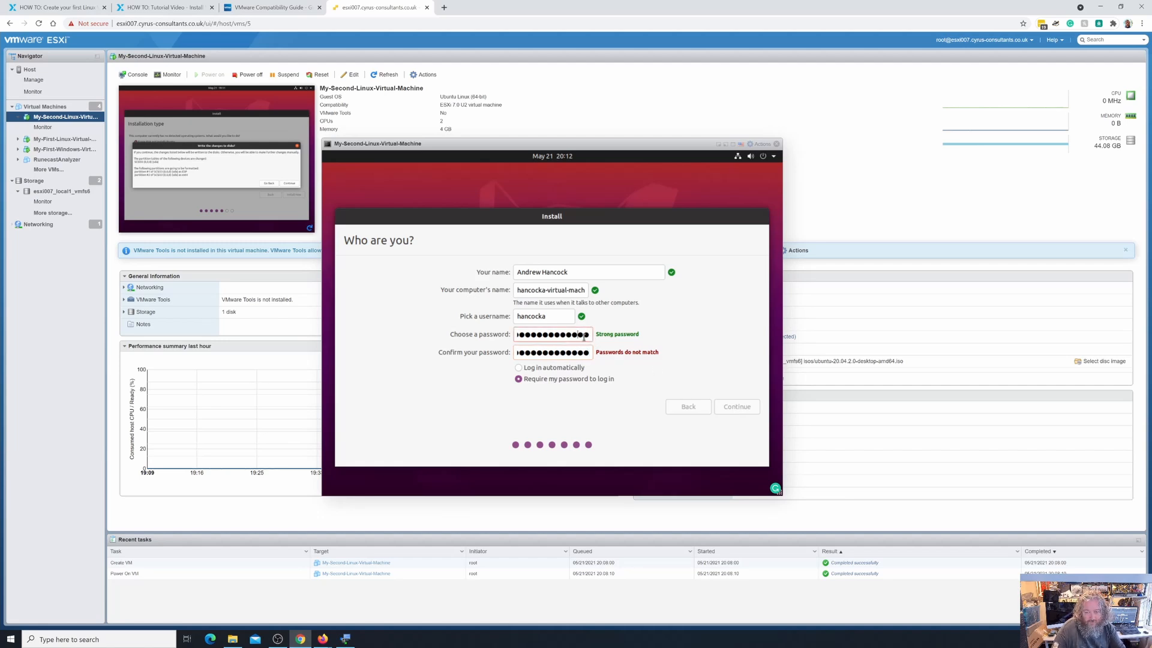
key("BackSpace")
key("BackSpace")
key("BackSpace")
key("BackSpace")
key("BackSpace")
key("BackSpace")
key("BackSpace")
key("BackSpace")
key("BackSpace")
key("BackSpace")
key("BackSpace")
key("BackSpace")
key("BackSpace")
key("BackSpace")
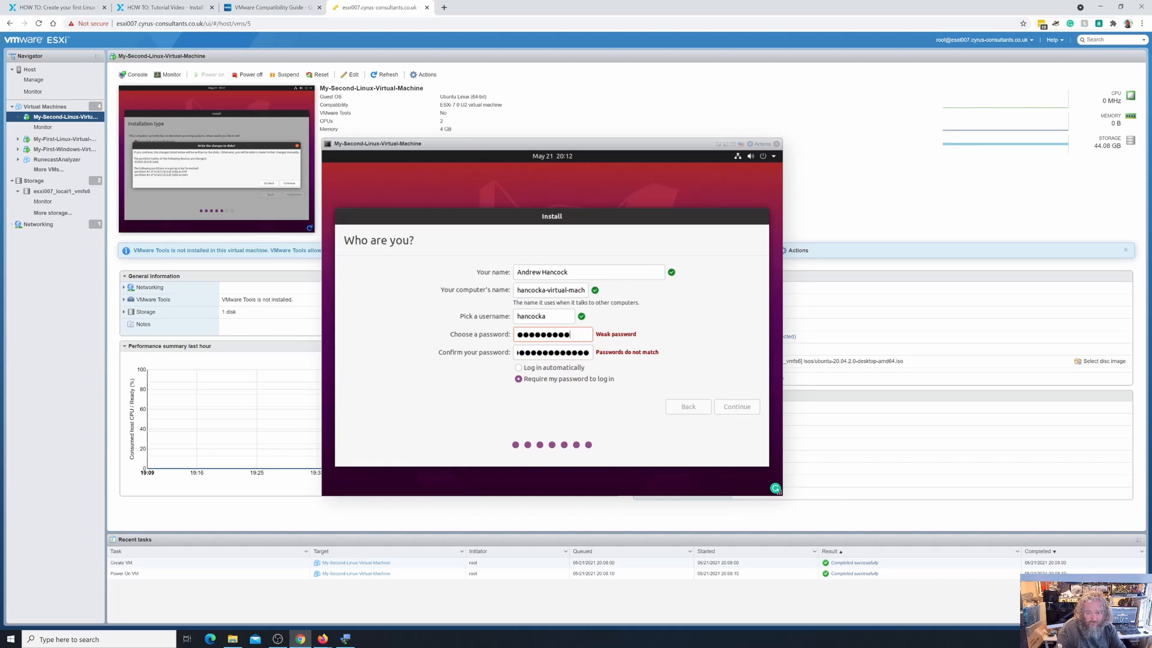
type("******")
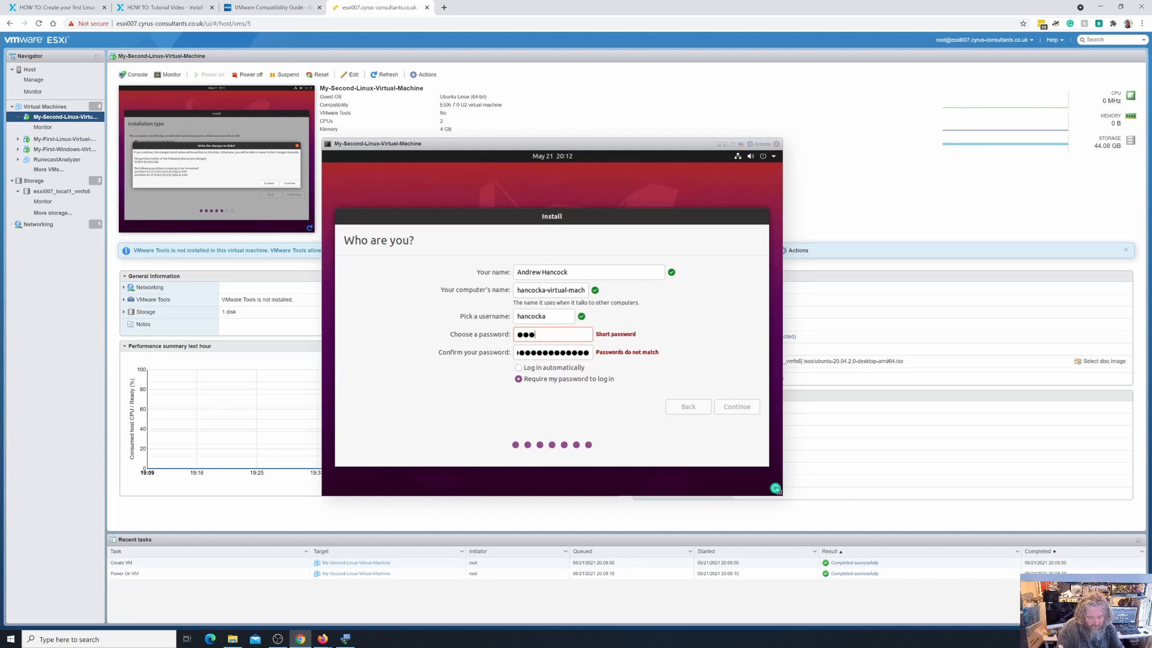
type("********")
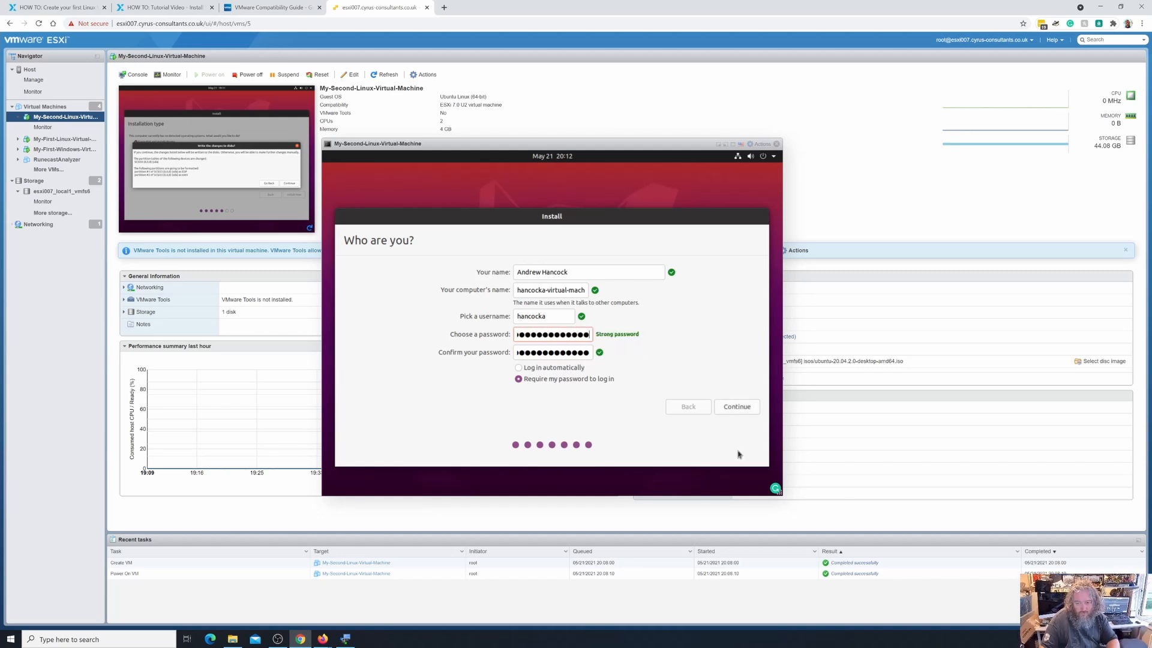
left_click(735, 407)
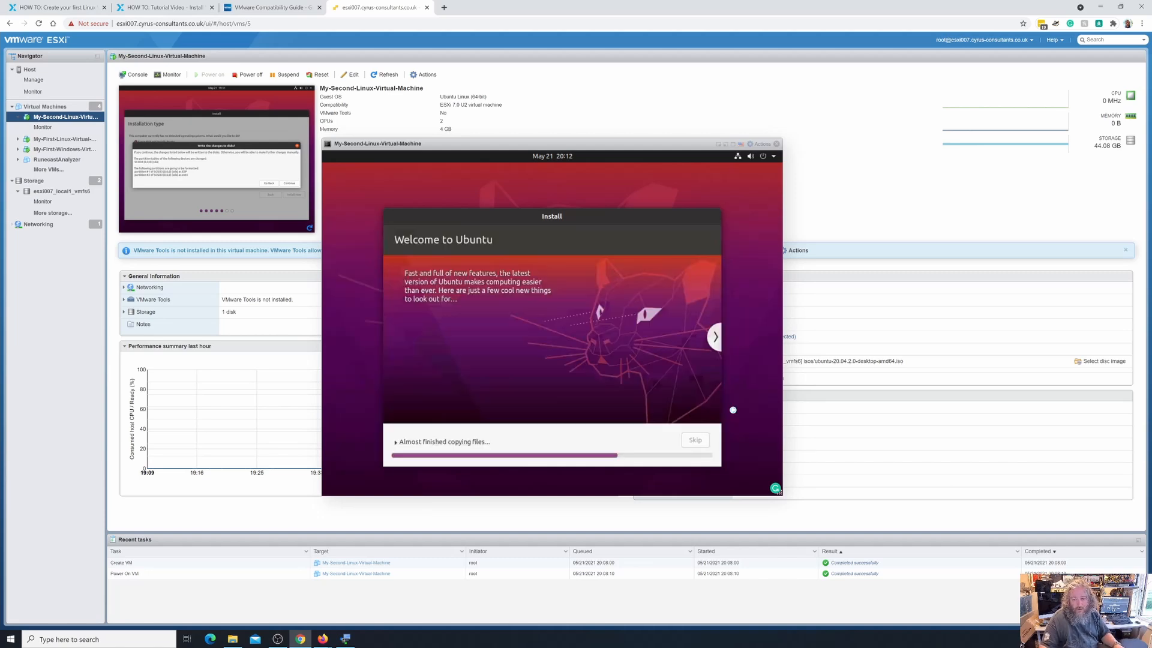
Expand the copying-files progress details to follow the installation log.
left_click(394, 442)
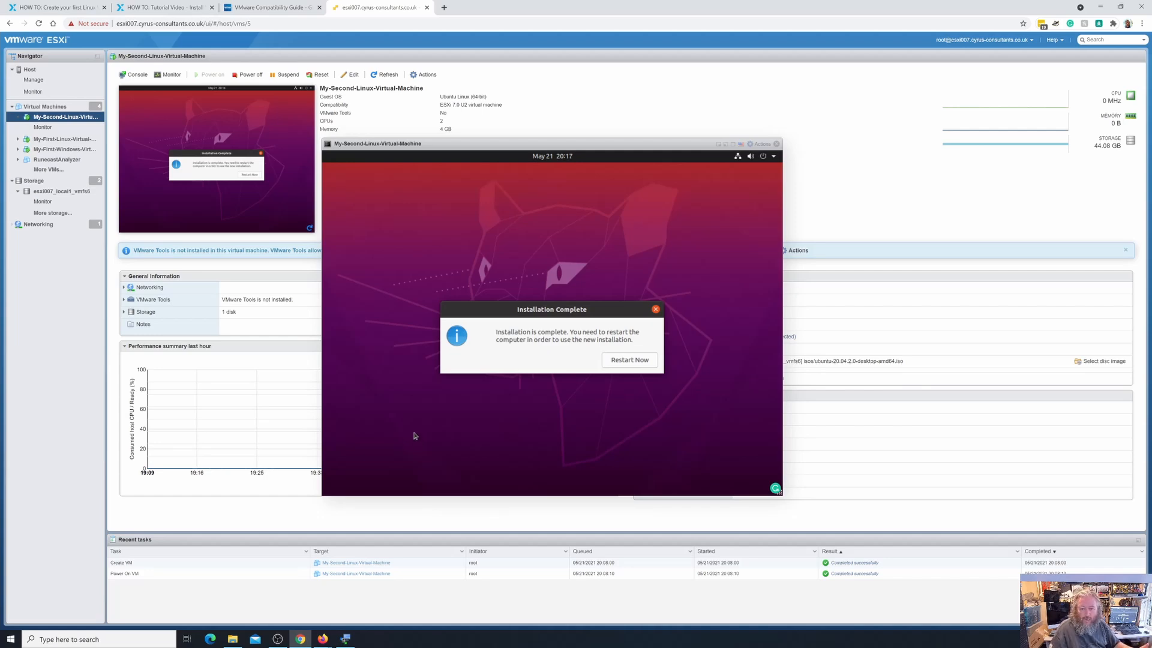
Restart the VM from the installer, close its console, and review its settings without changing anything.
left_click(628, 364)
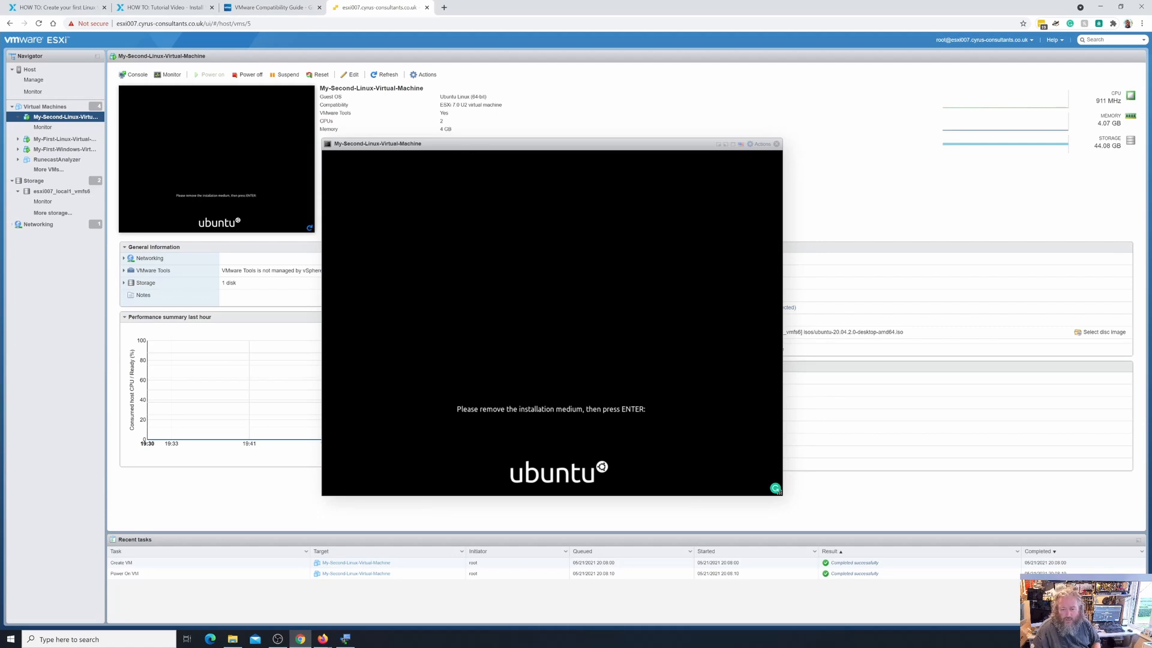
left_click(777, 144)
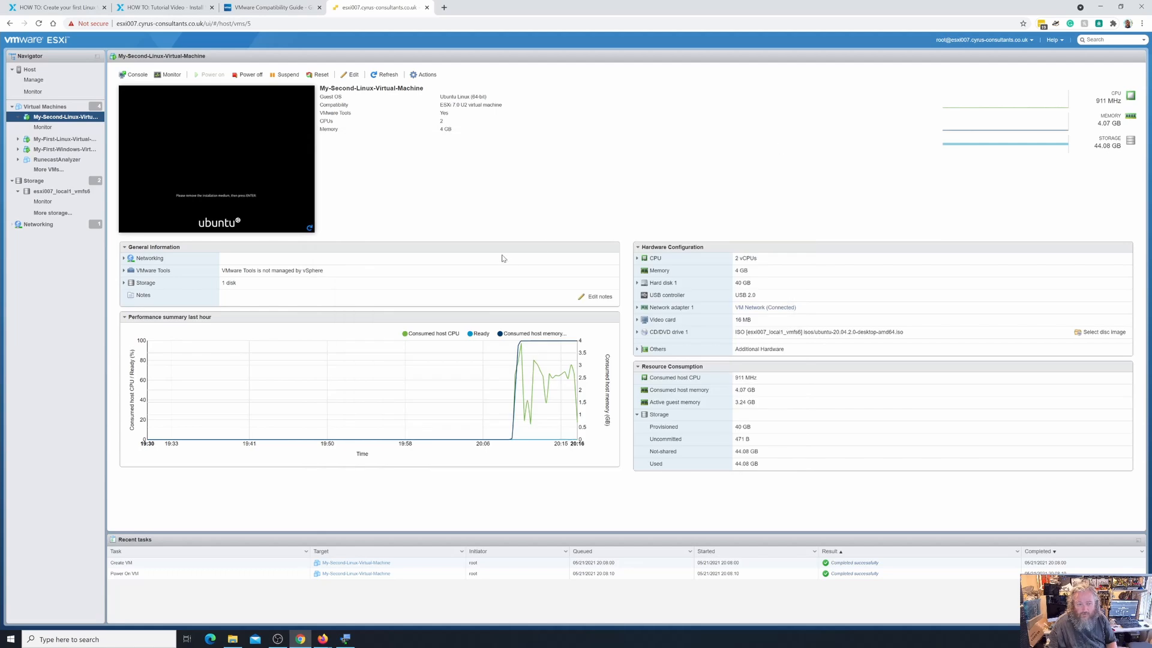
right_click(69, 120)
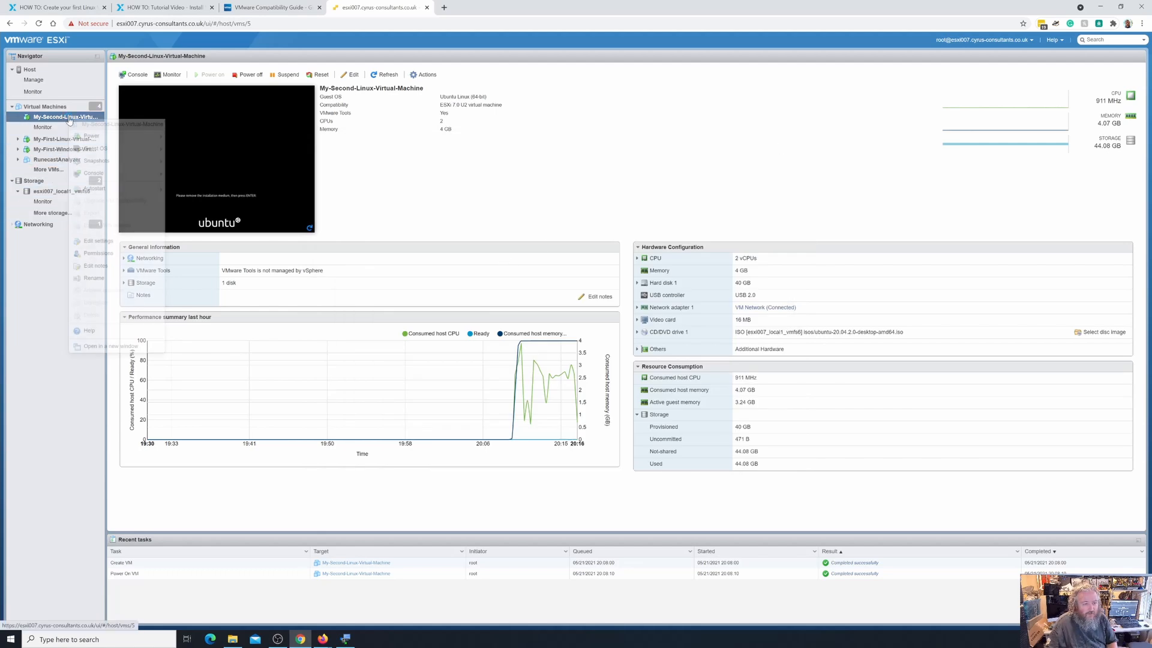
left_click(96, 241)
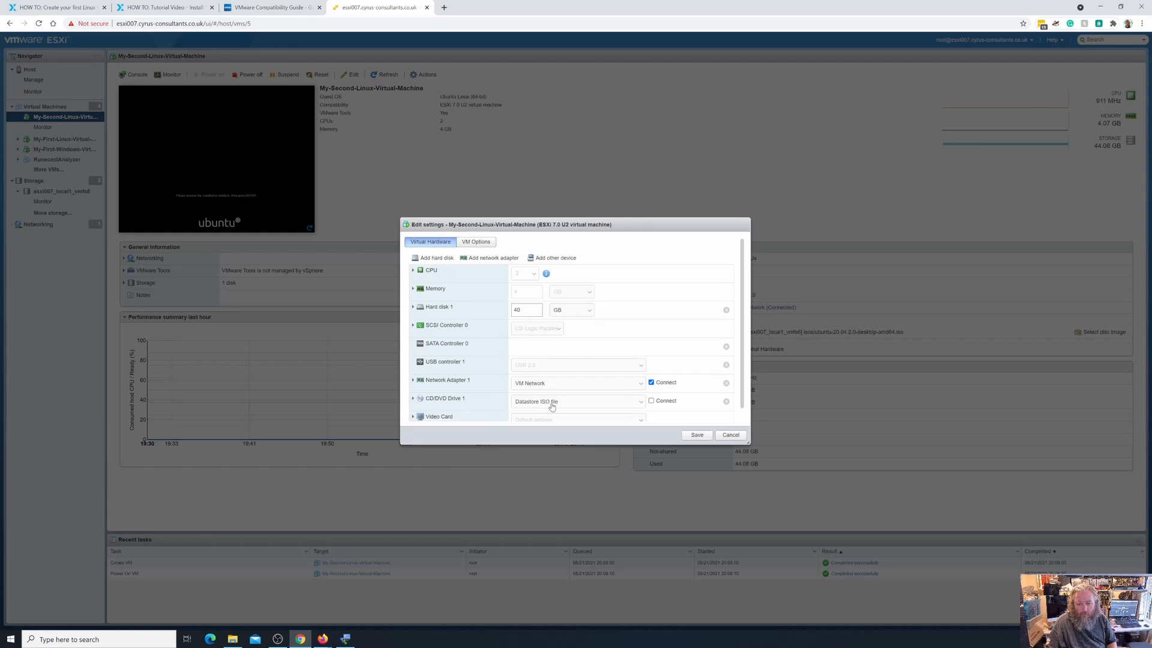
left_click(729, 437)
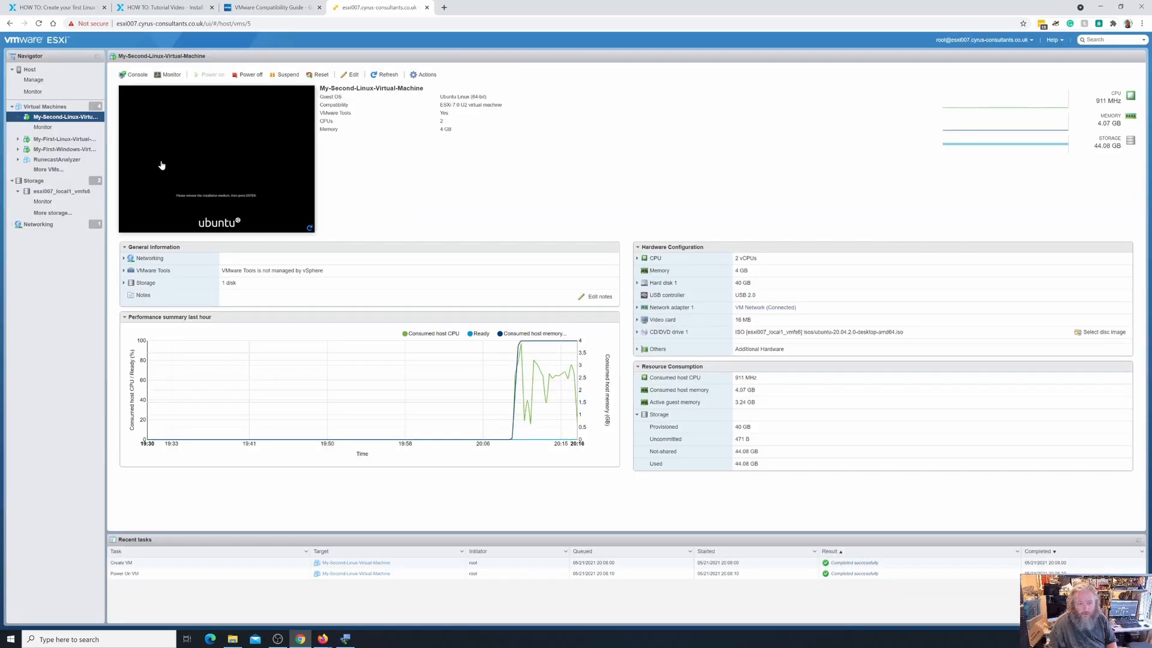
Reopen the VM console and confirm the installation medium is removed so Ubuntu reboots to login.
left_click(197, 187)
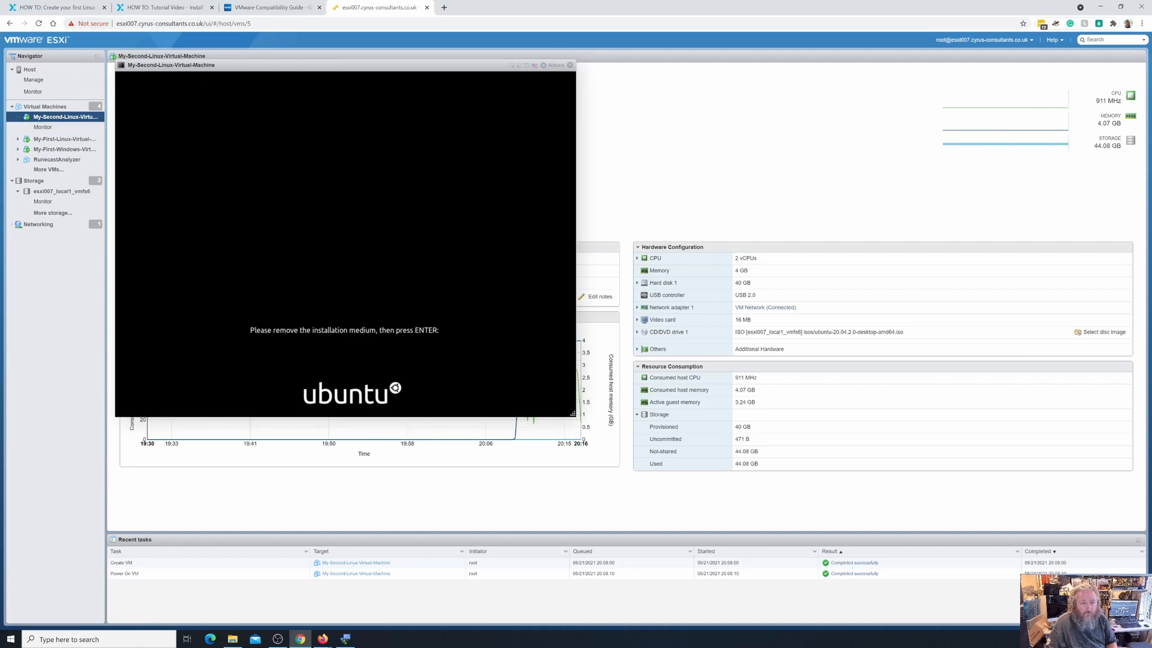
left_click_drag(211, 63, 412, 139)
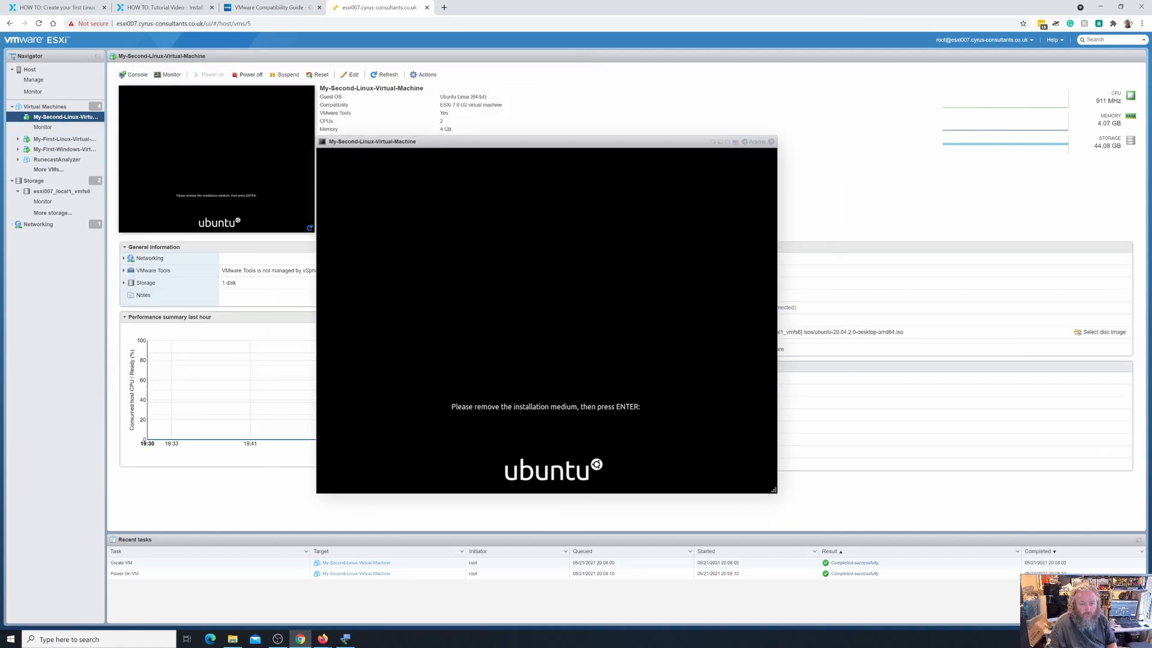
left_click(768, 487)
key("Return")
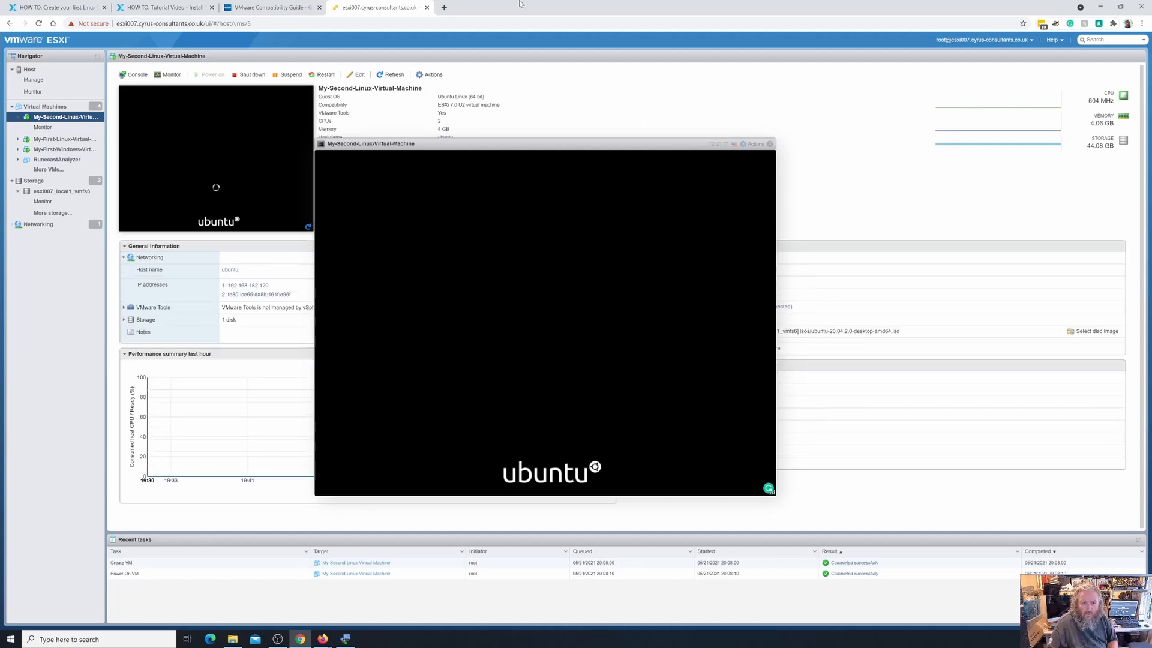
left_click_drag(459, 148, 493, 153)
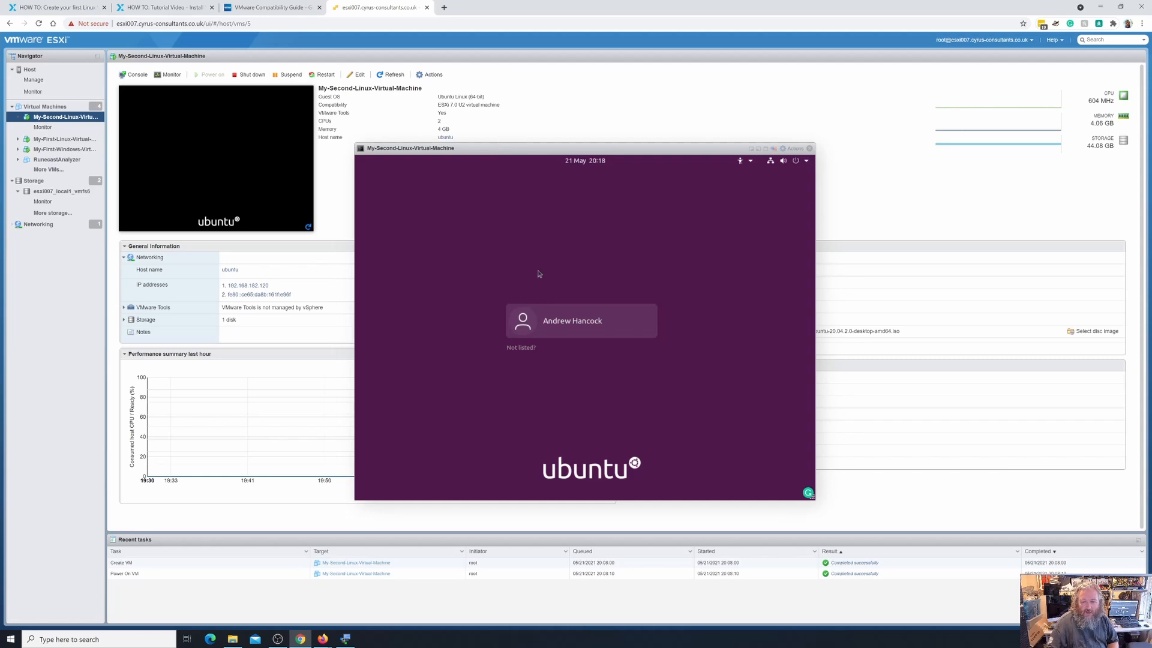
Select the user account on the Ubuntu login screen and sign in with its password.
left_click(578, 323)
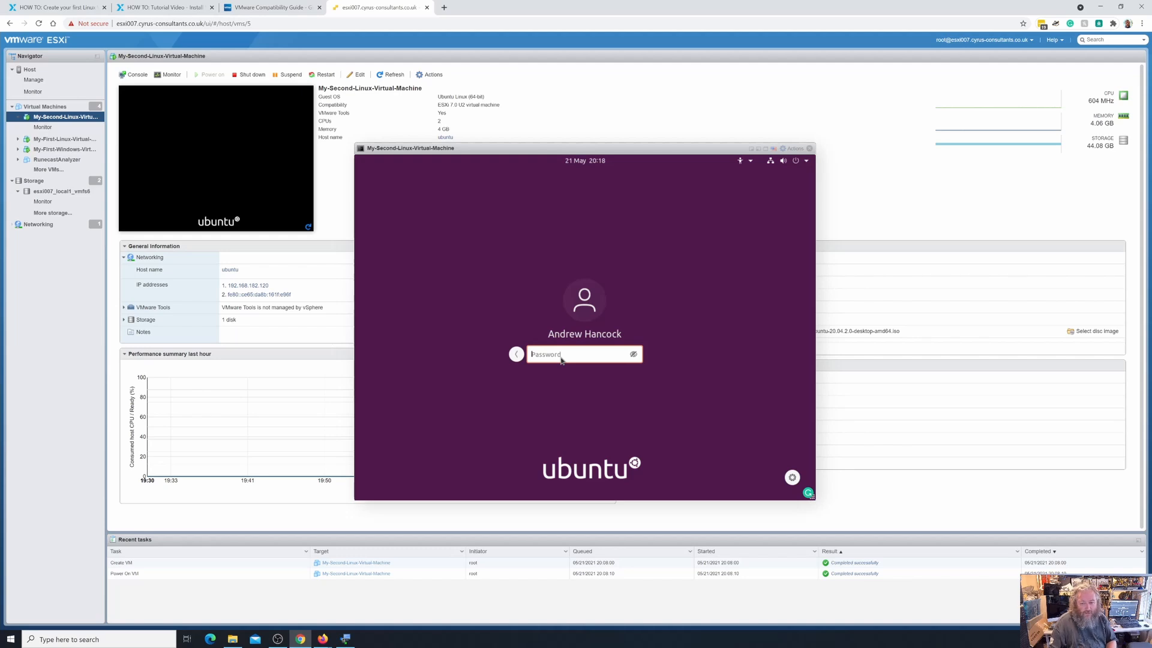
type("******")
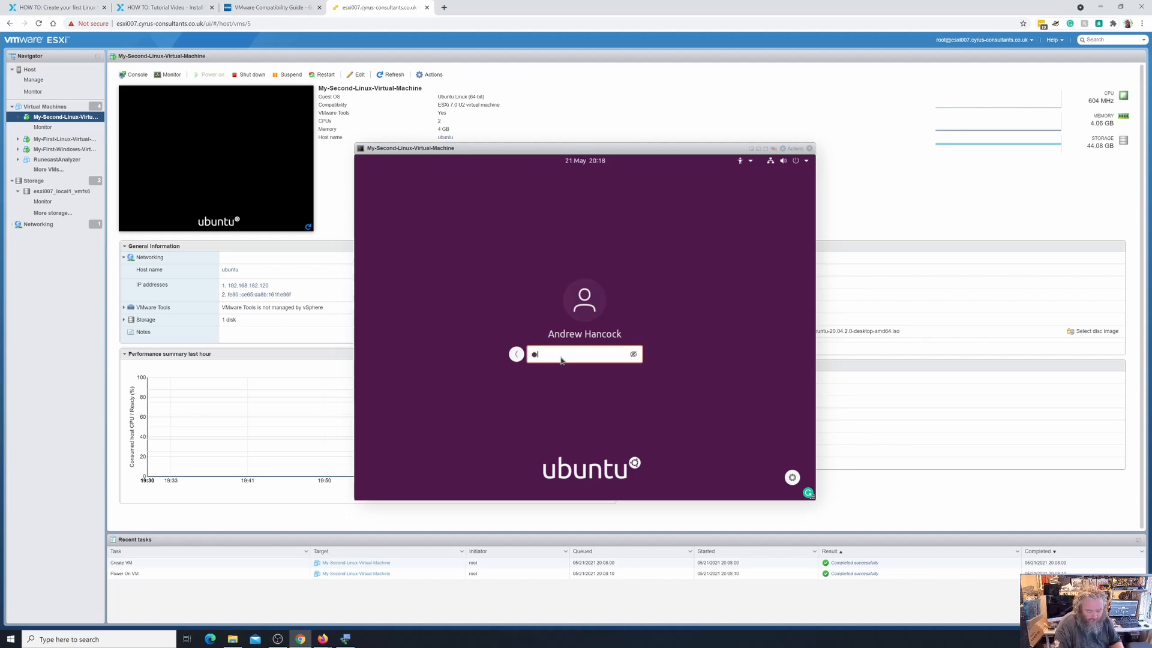
type("********")
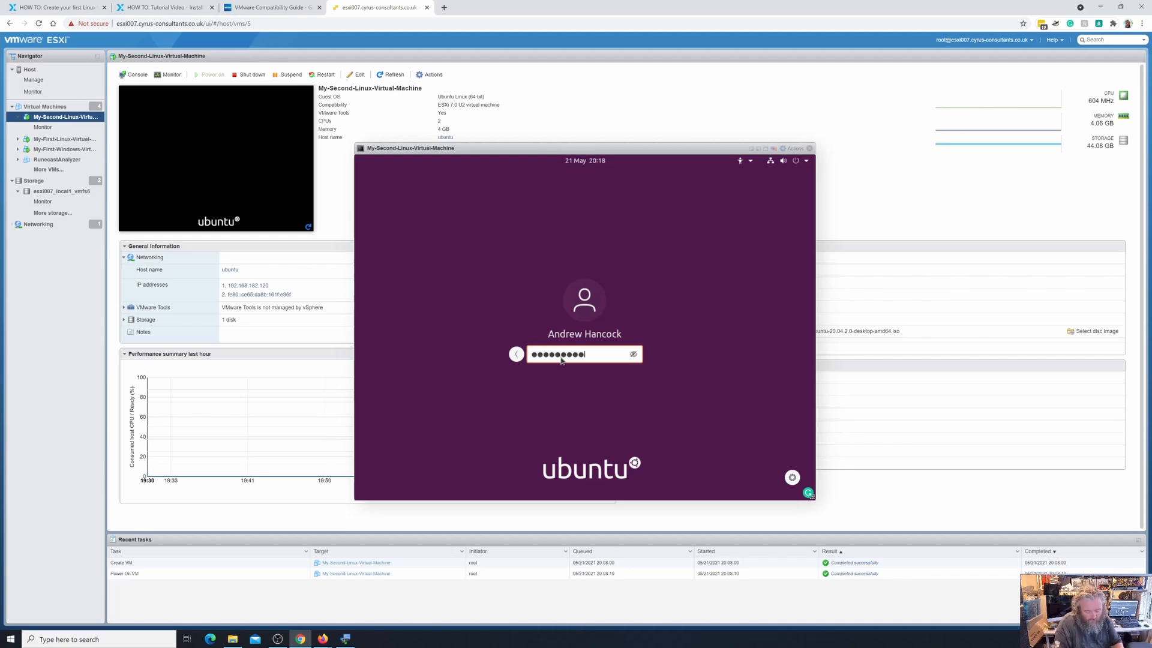
key("Return")
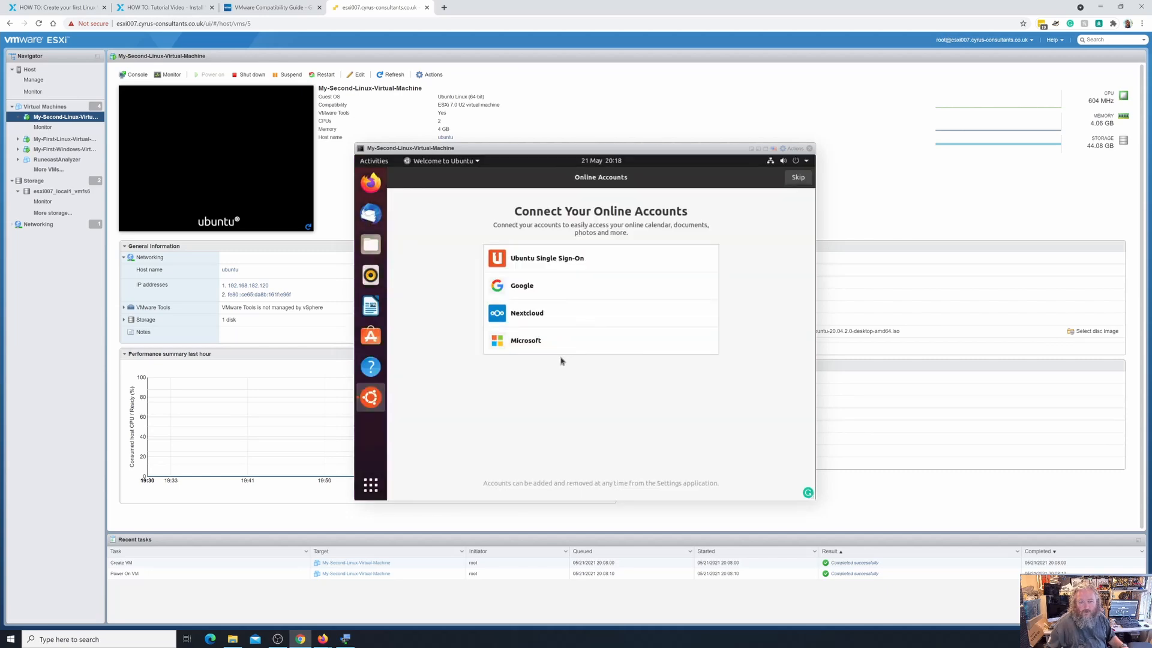
Search the Ubuntu applications for 'ter' and launch Terminal.
left_click(380, 488)
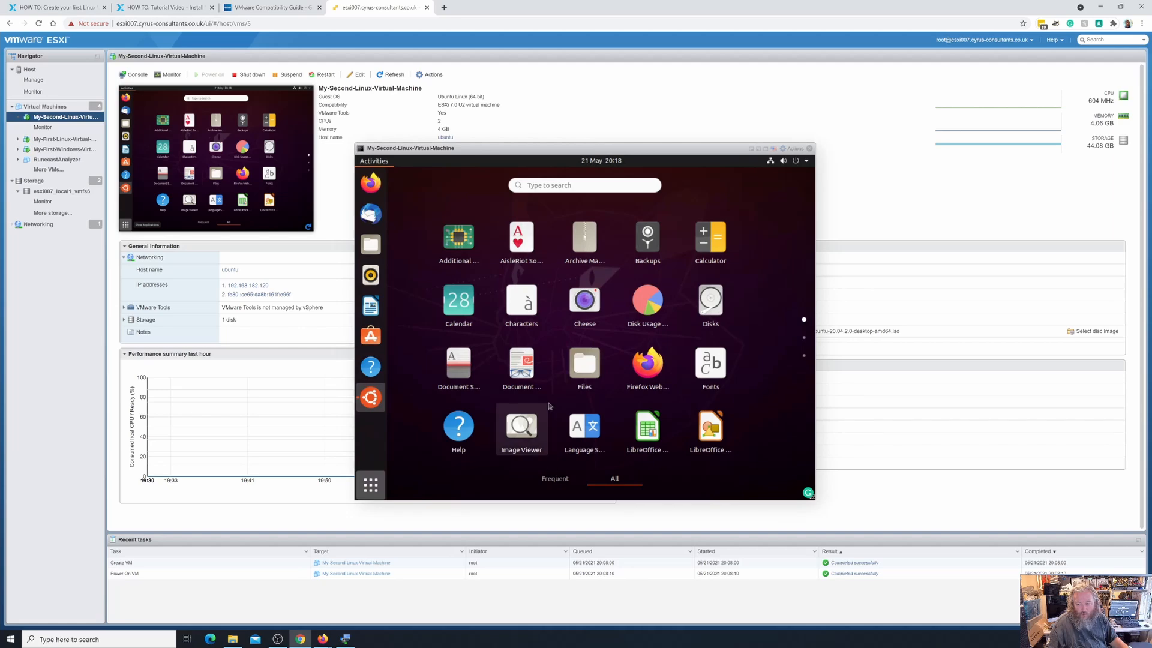
scroll(549, 406, "down", 2)
scroll(549, 406, "up", 1)
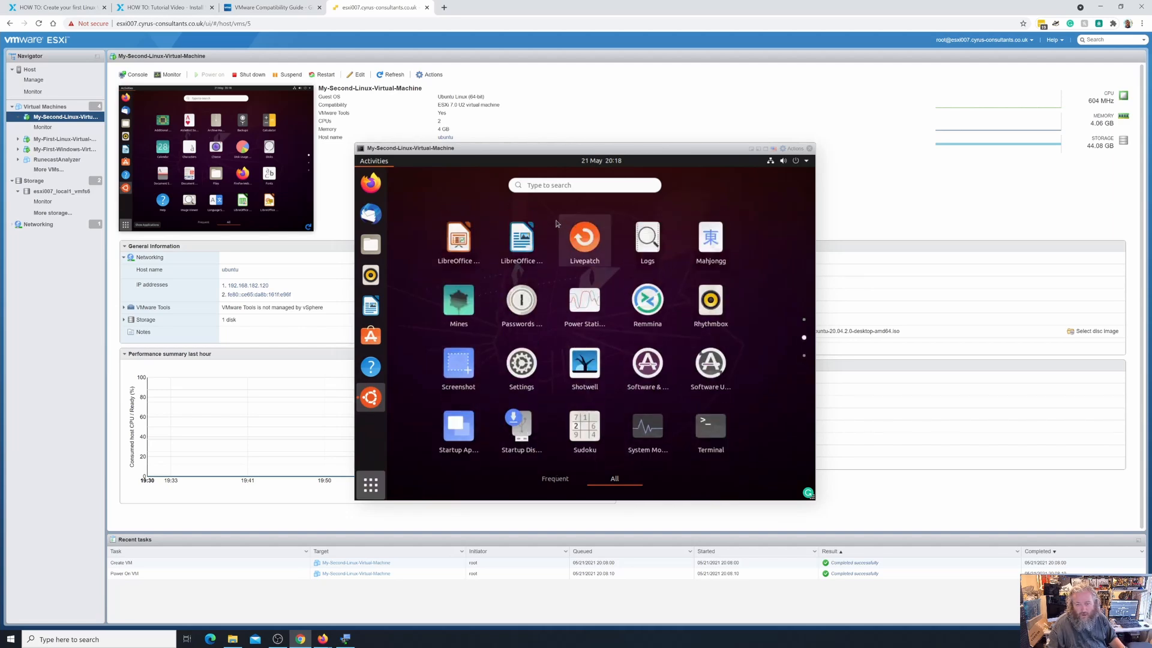
left_click(557, 186)
type("ter")
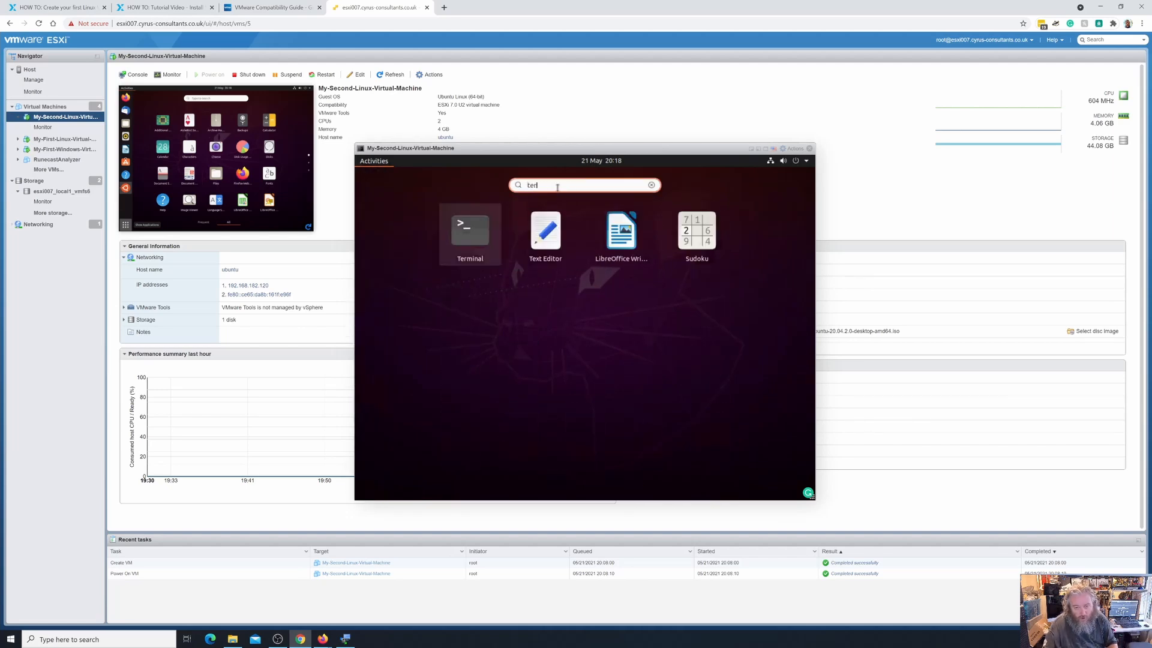
left_click(579, 235)
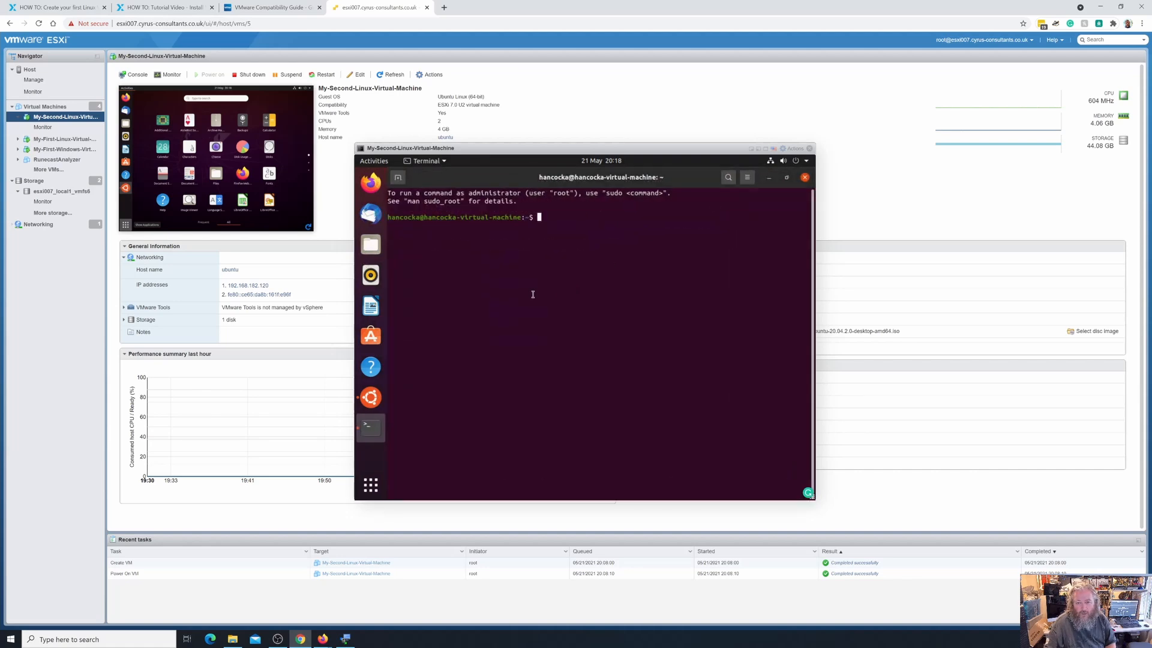
Run 'sudo apt-get update' and enter the administrator password.
type("sau")
key("BackSpace")
key("BackSpace")
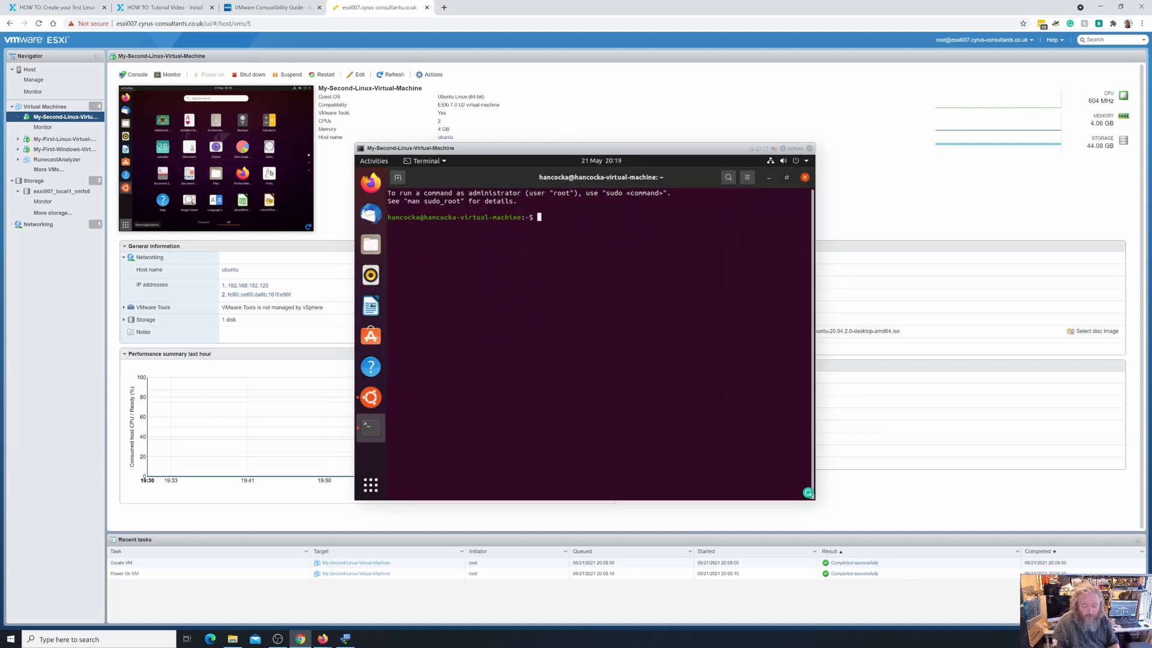
type("udo apt-get update")
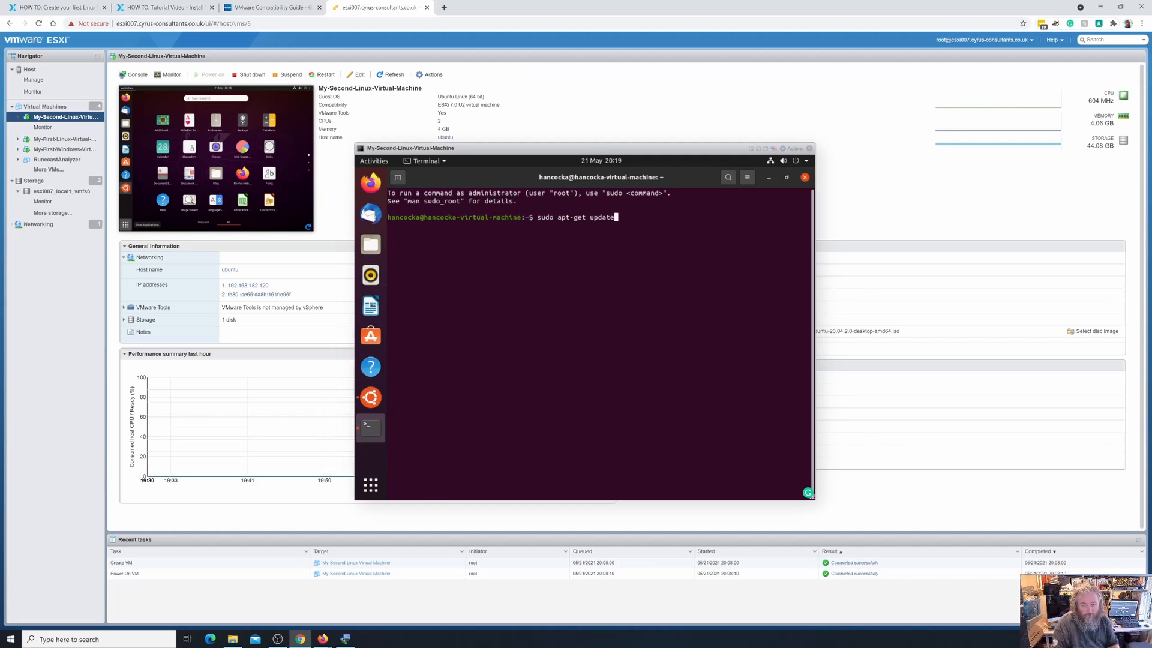
key("Return")
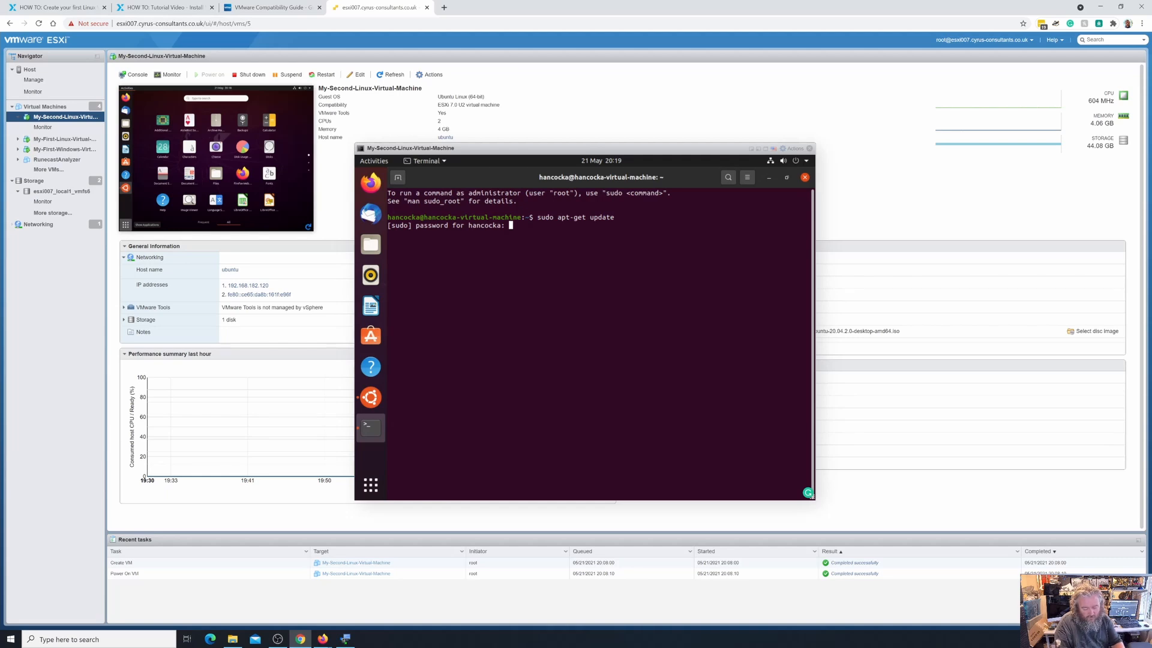
key("Return")
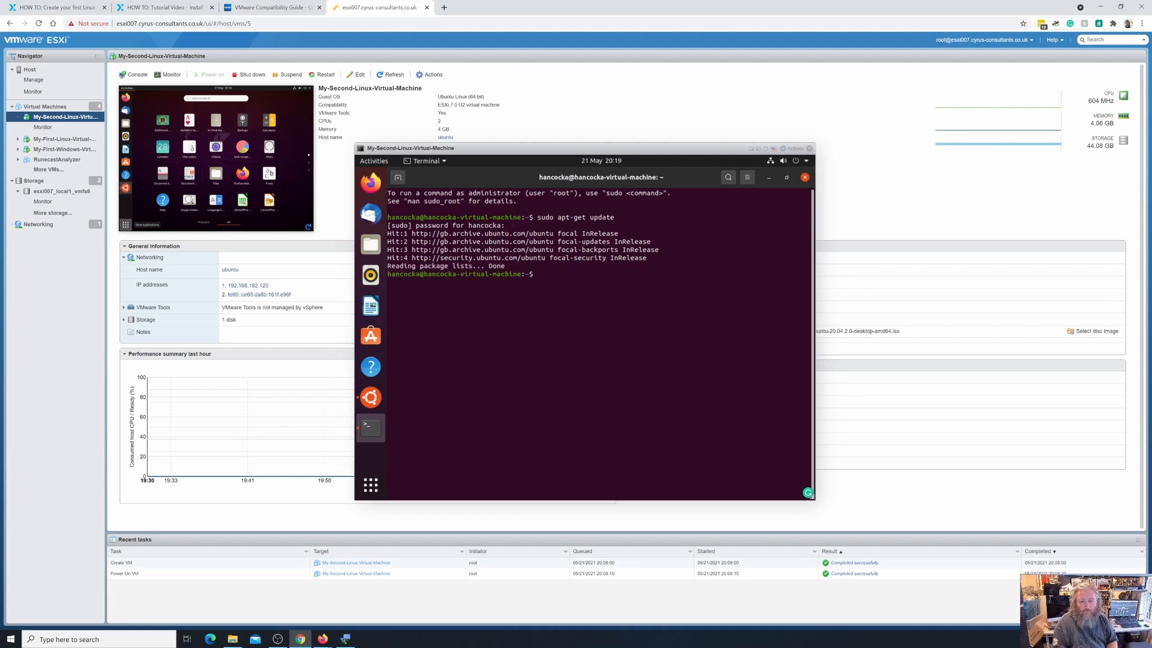
Run 'sudo apt-get upgrade' and answer Y to install the 176 upgrades.
key("Up")
key("BackSpace")
key("BackSpace")
key("BackSpace")
key("BackSpace")
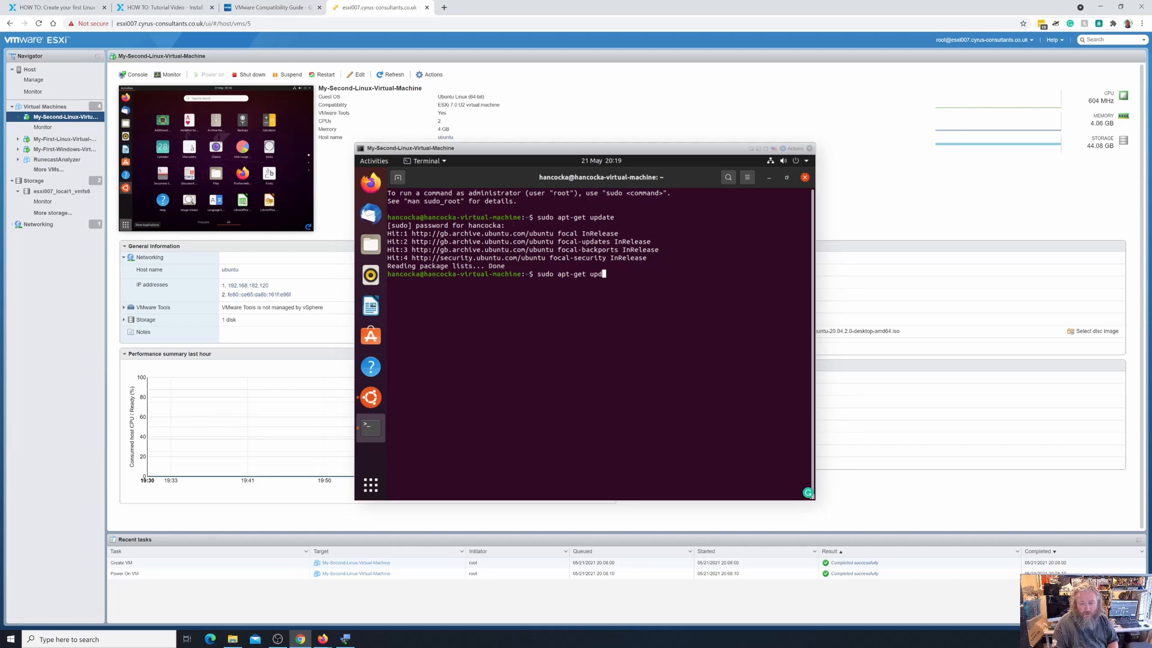
type("grade")
key("Return")
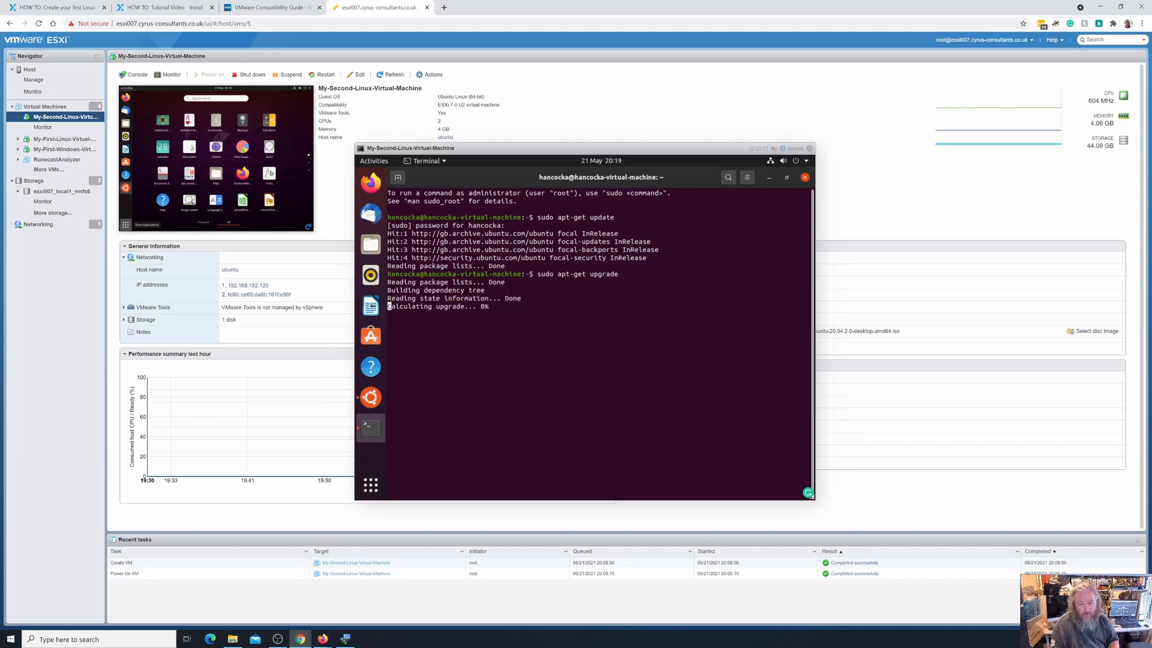
type("Y")
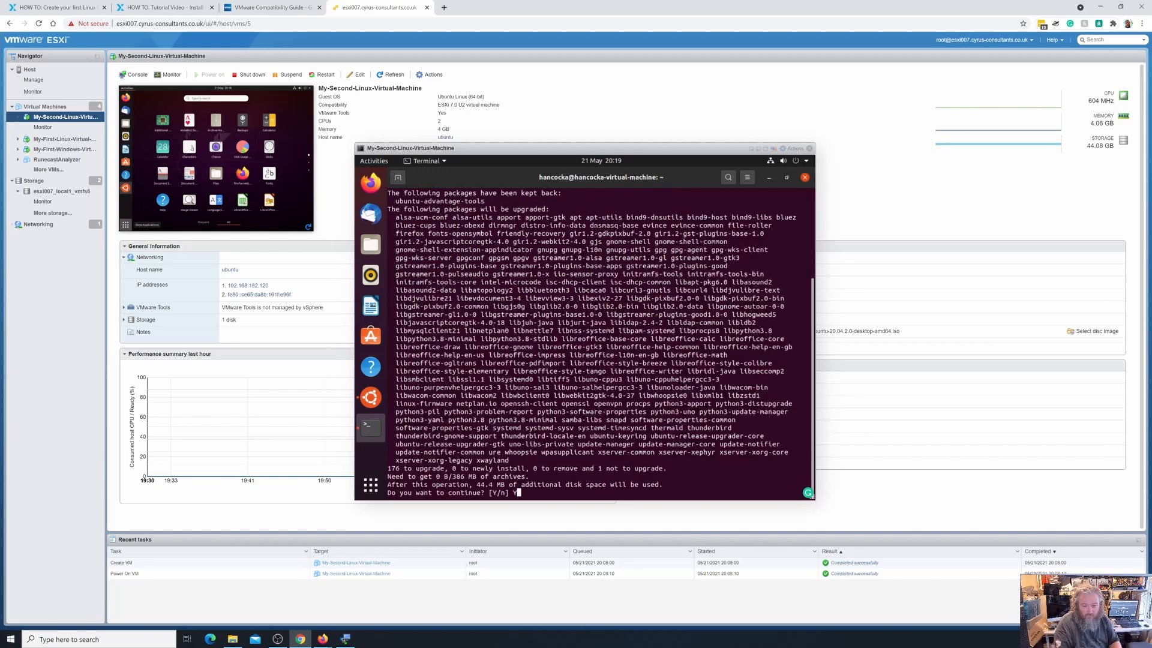
key("Return")
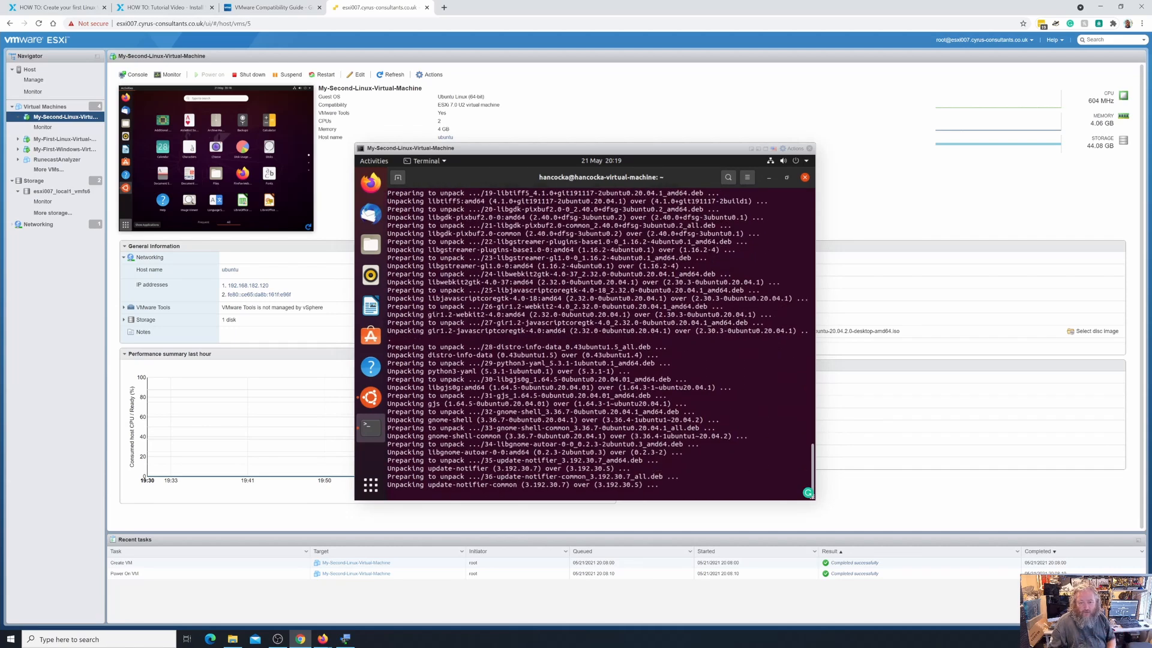
Read through the Linux VM how-to article and open its Part 10 VMware Tools link.
left_click(54, 7)
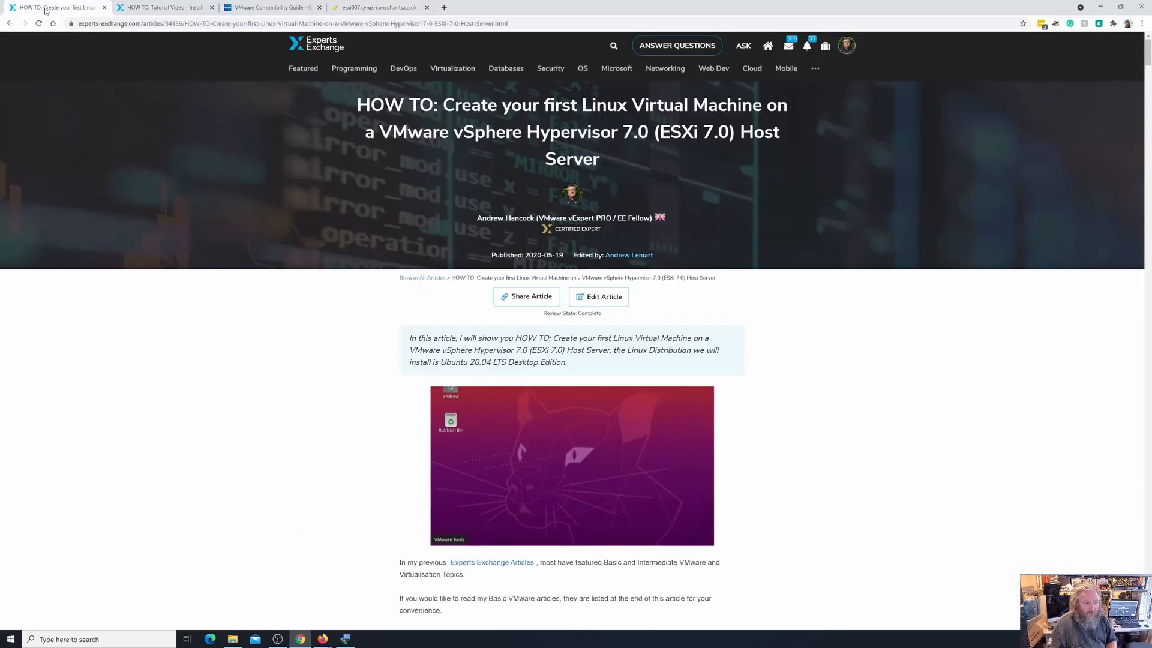
scroll(604, 459, "down", 10)
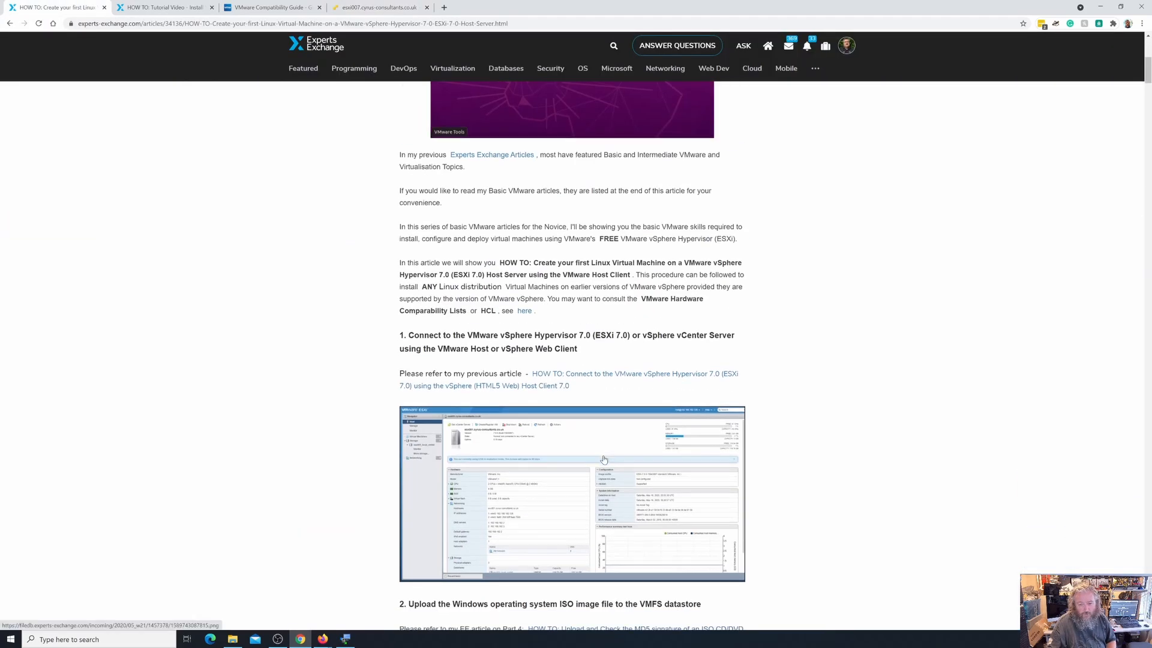
scroll(604, 459, "down", 2)
scroll(604, 459, "up", 9)
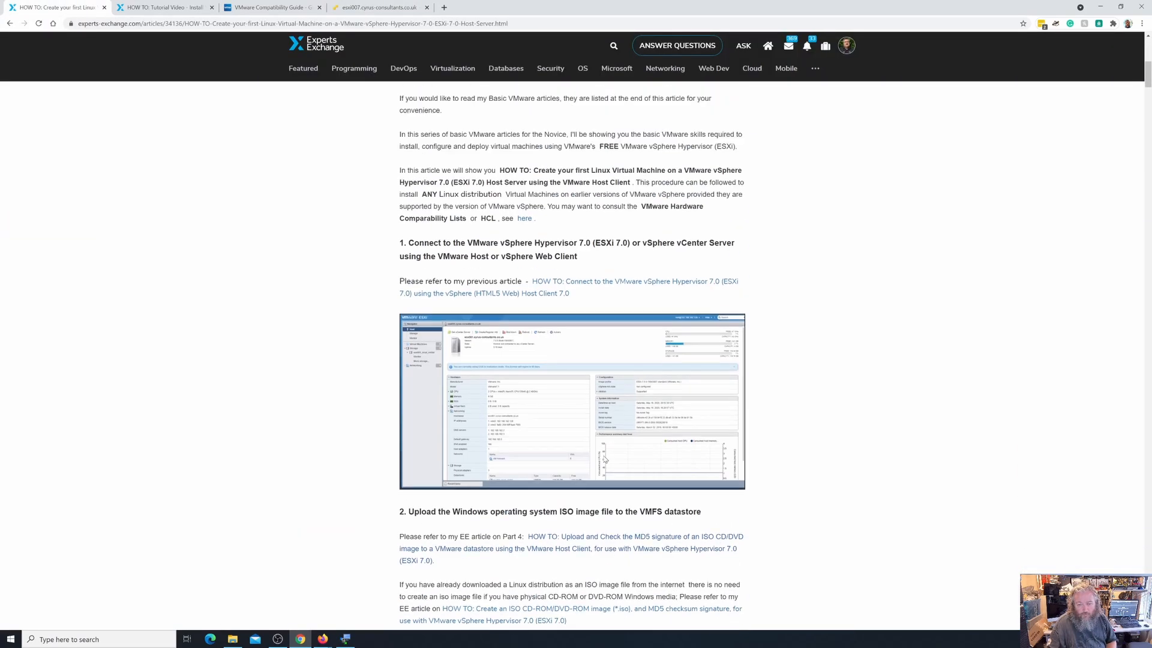
scroll(605, 459, "up", 3)
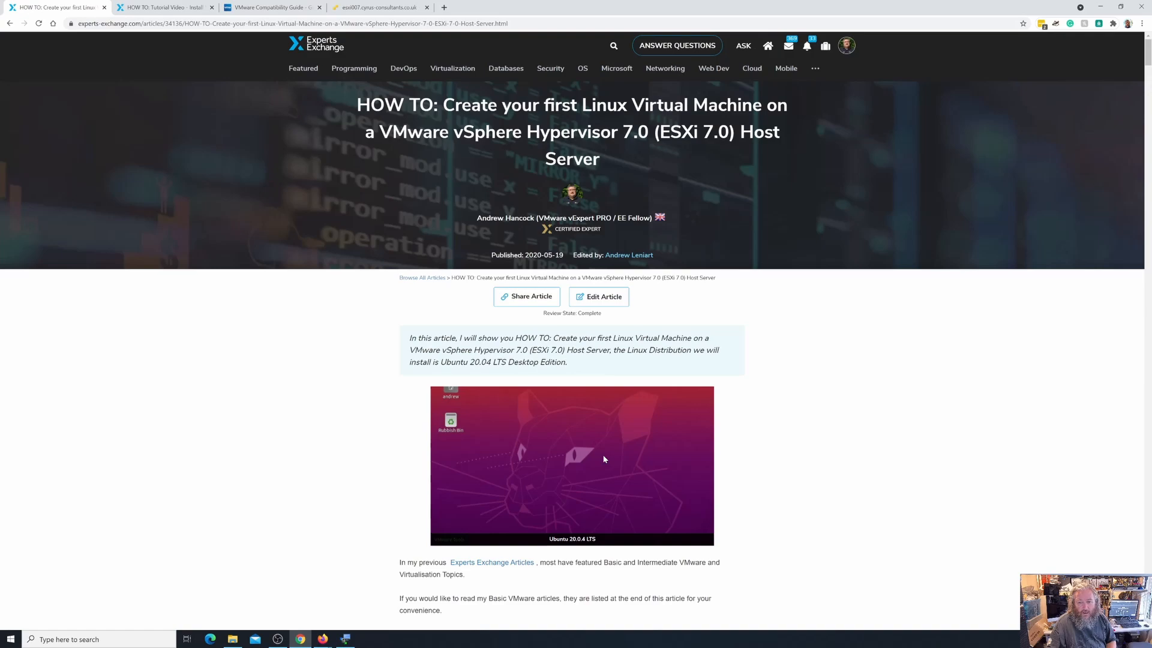
scroll(604, 459, "down", 12)
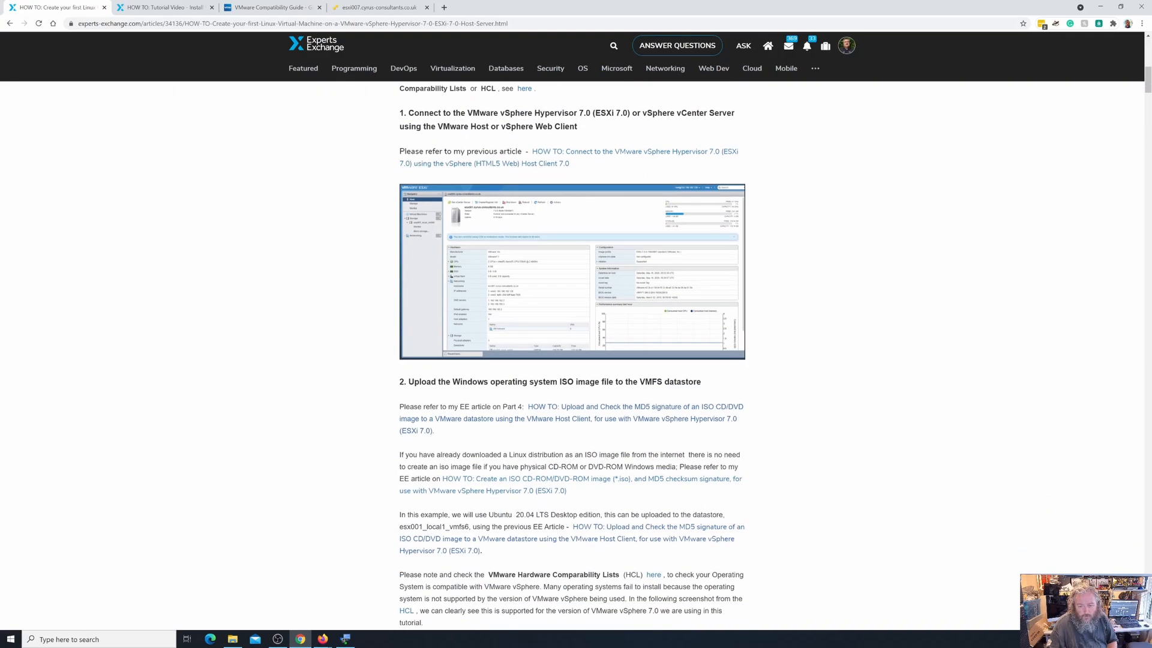
scroll(604, 458, "down", 11)
scroll(604, 459, "down", 18)
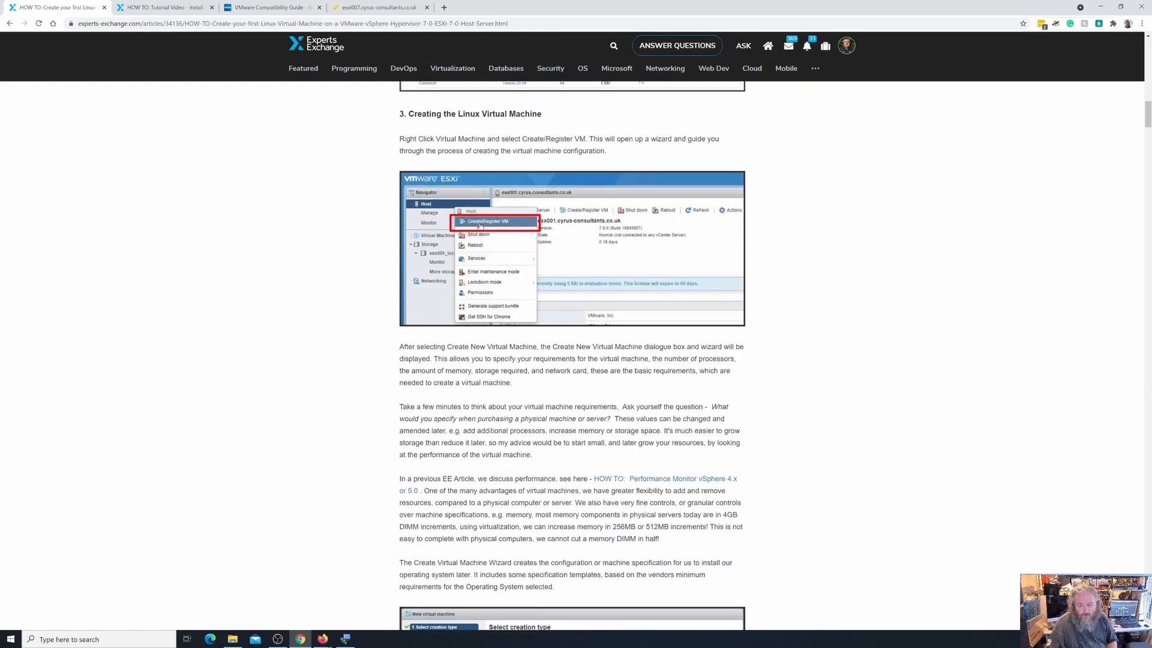
scroll(604, 458, "down", 18)
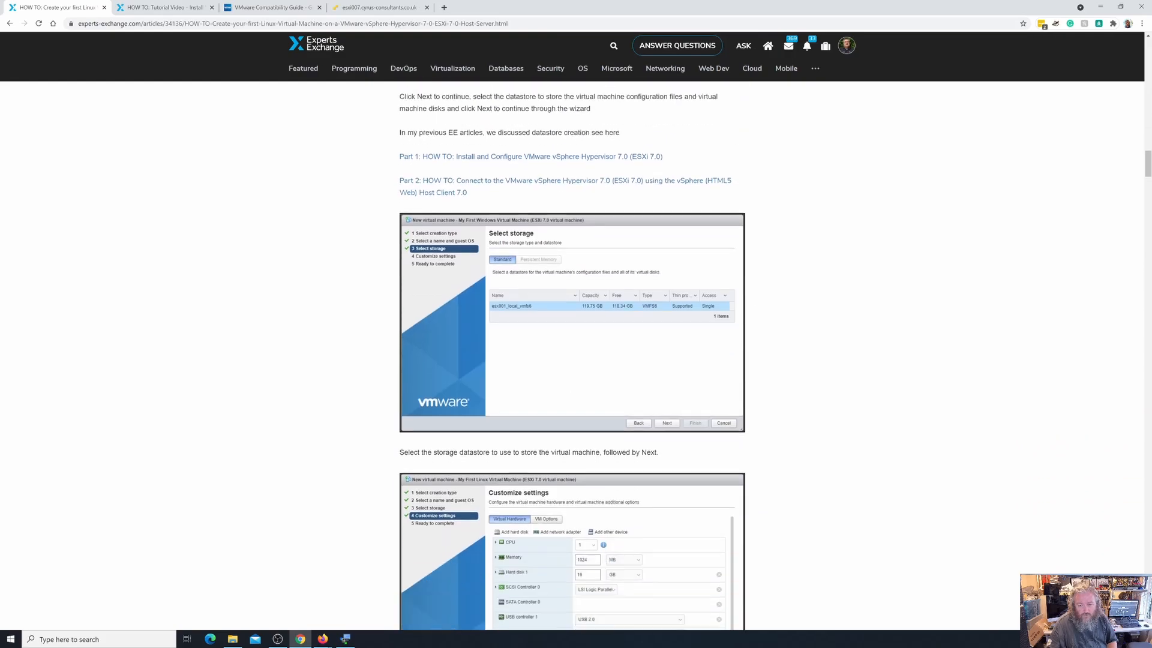
scroll(604, 459, "down", 12)
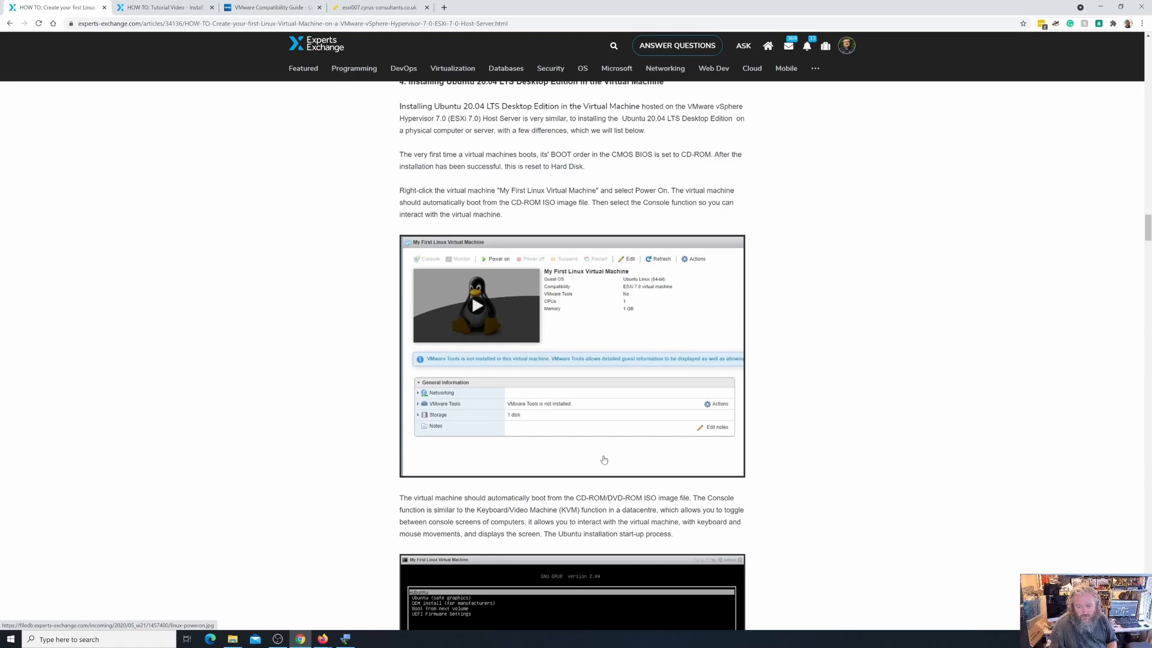
scroll(575, 419, "down", 15)
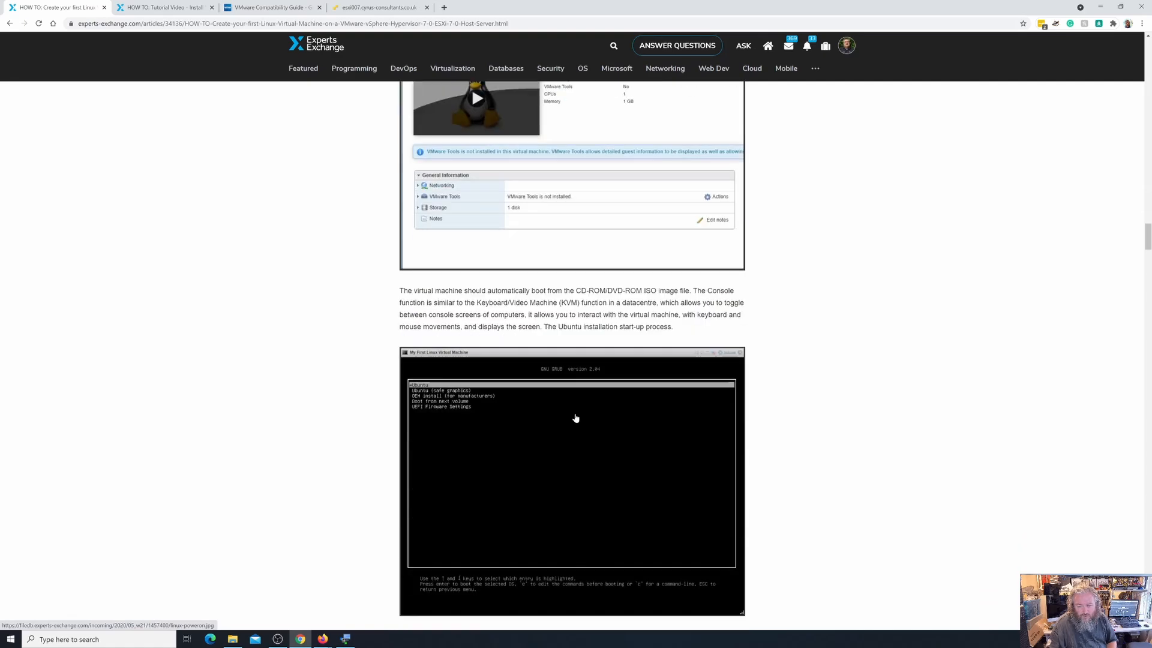
scroll(575, 418, "down", 20)
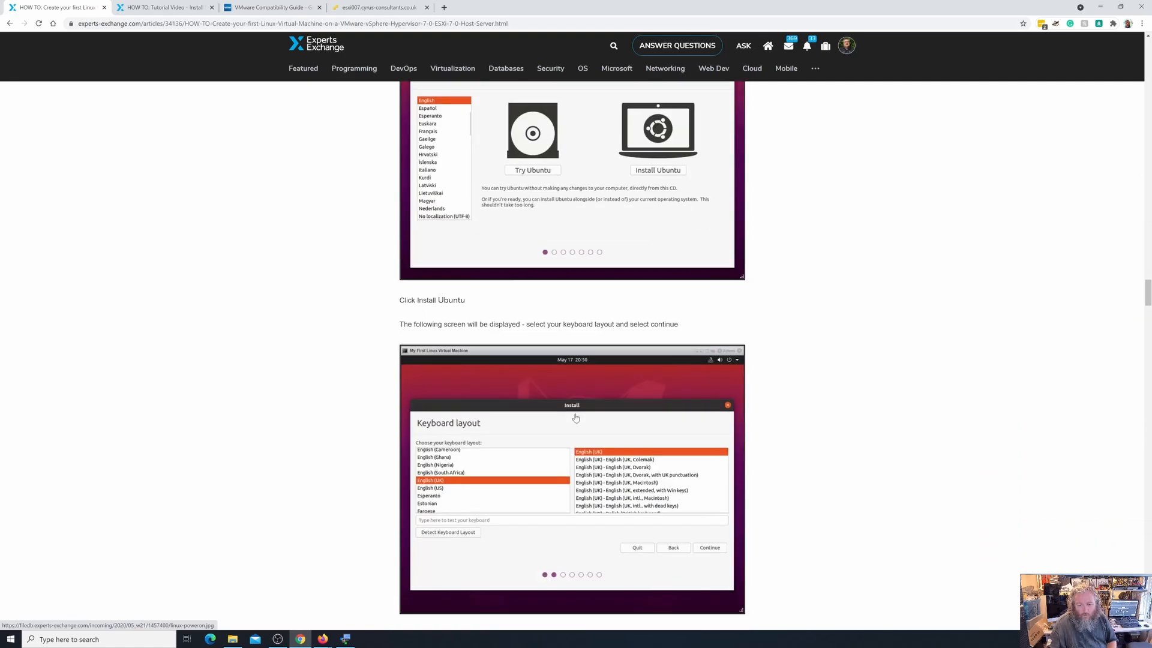
scroll(576, 418, "down", 20)
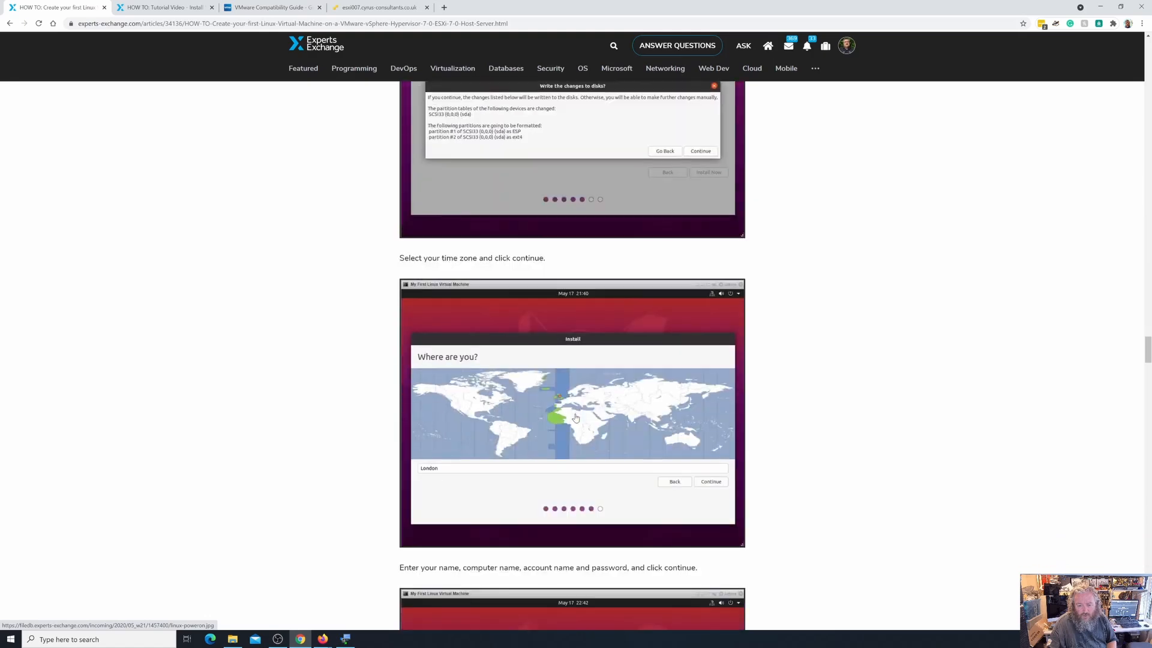
scroll(575, 418, "down", 17)
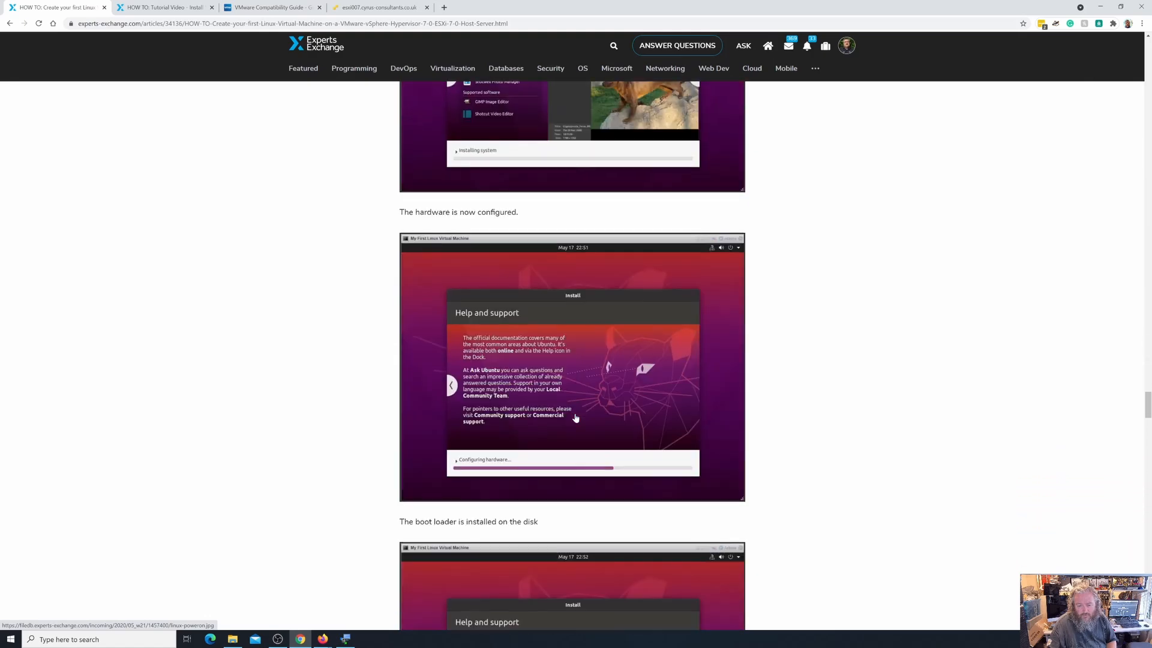
scroll(575, 418, "down", 16)
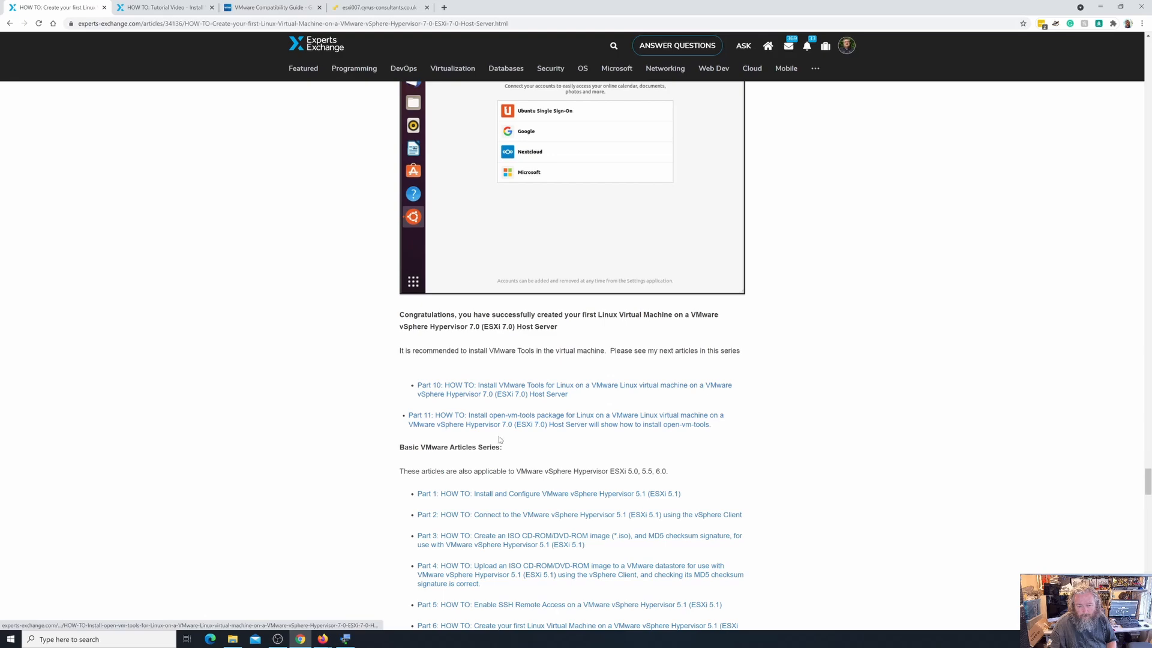
left_click(507, 395)
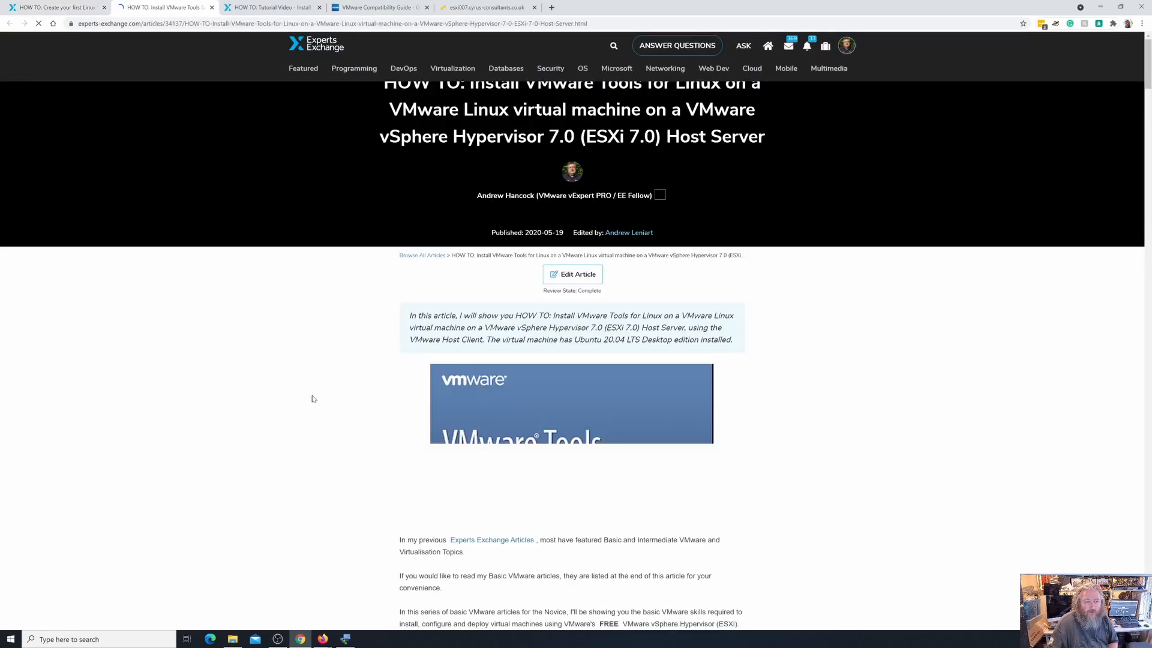
Skim the VMware Tools article, then return to the esxi007 tab to check the upgrade.
scroll(485, 492, "down", 8)
scroll(486, 493, "down", 5)
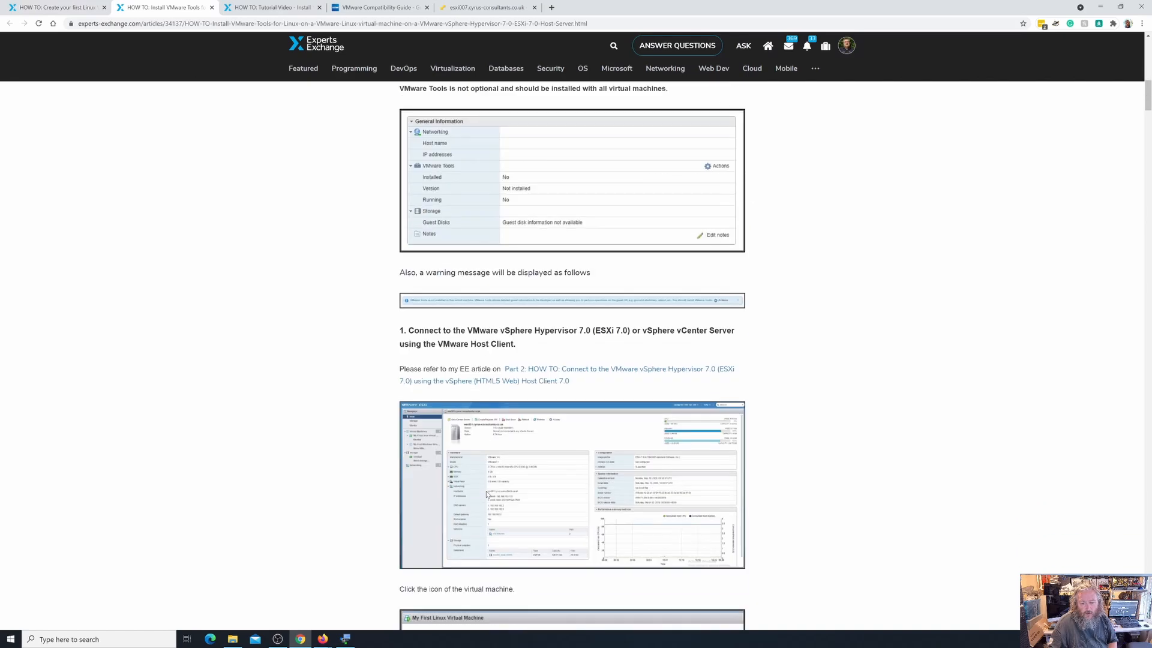
scroll(486, 494, "down", 7)
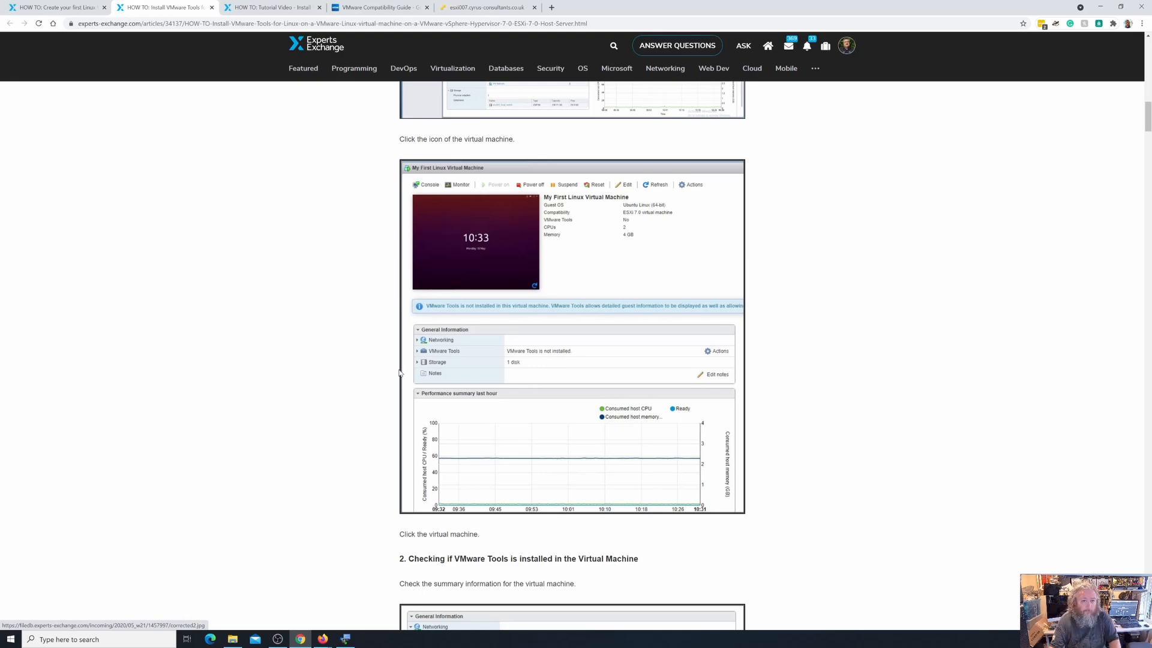
left_click(461, 8)
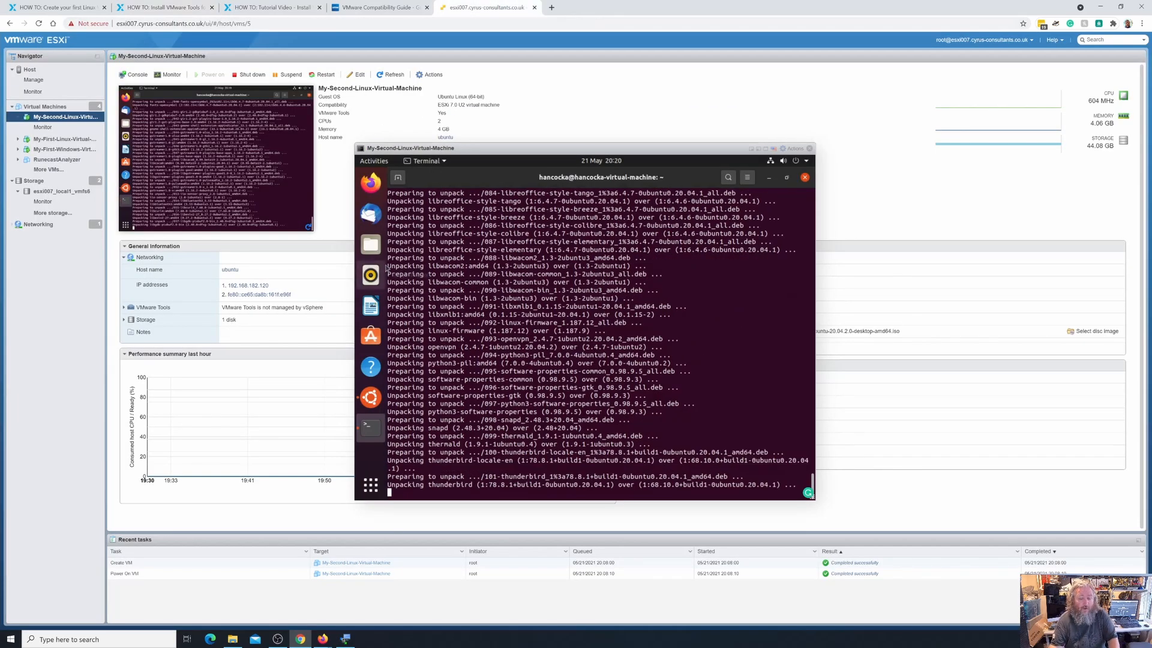